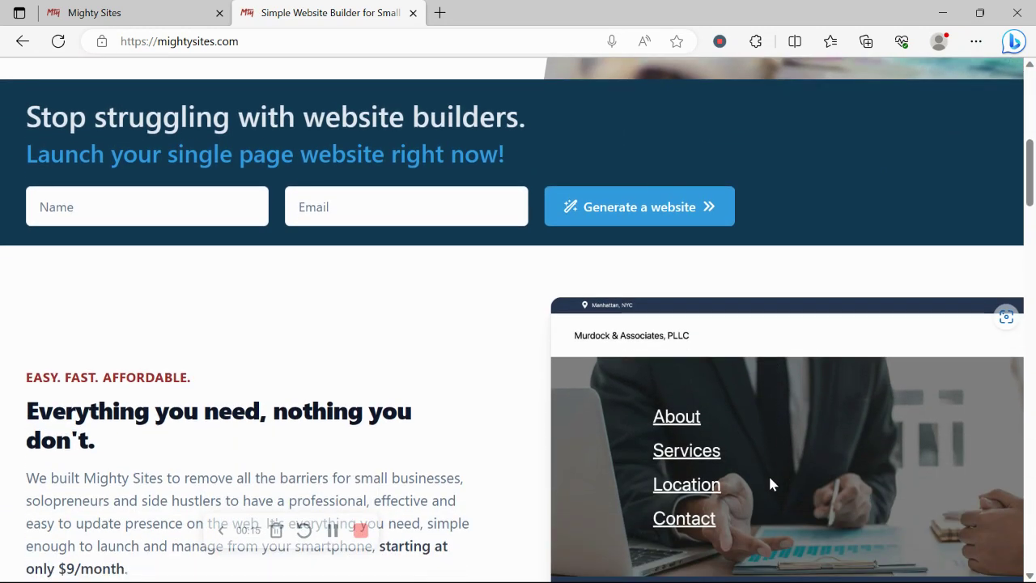
Scroll the mightysites.com homepage to the 'Instant templates for hundreds of markets' section, then go to the create-a-site page.
scroll(771, 484, down, 2)
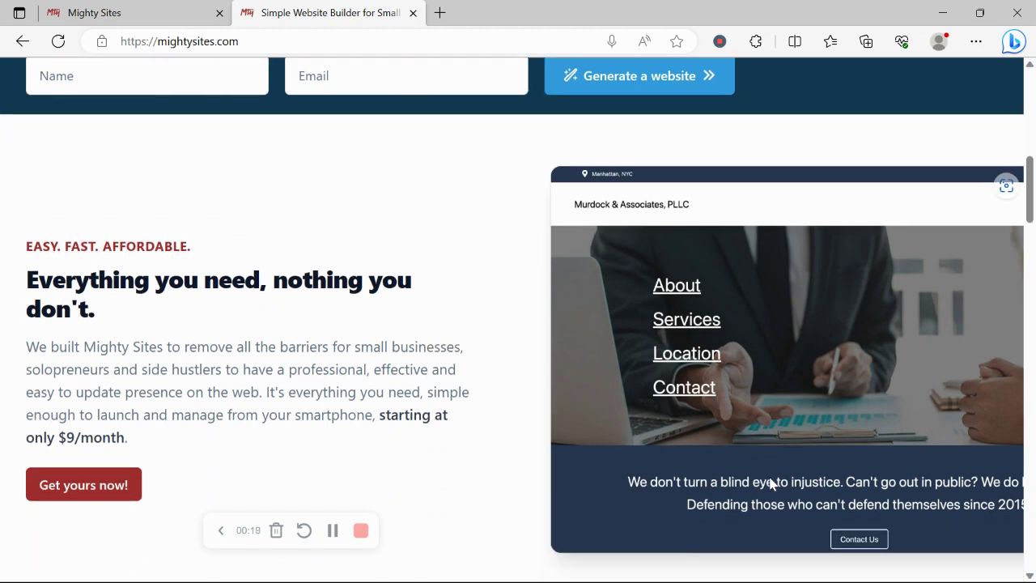
scroll(771, 484, down, 1)
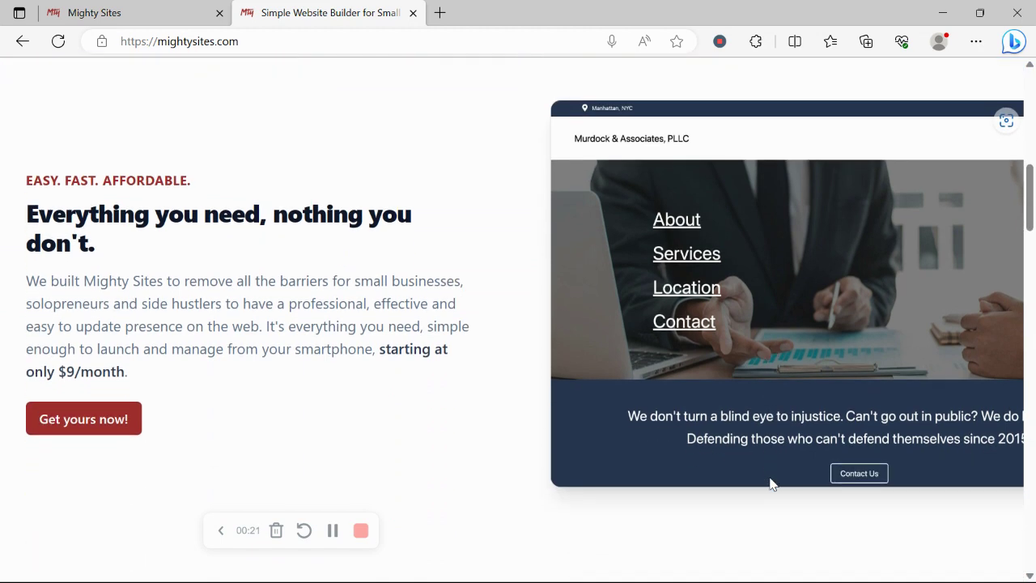
scroll(771, 484, down, 2)
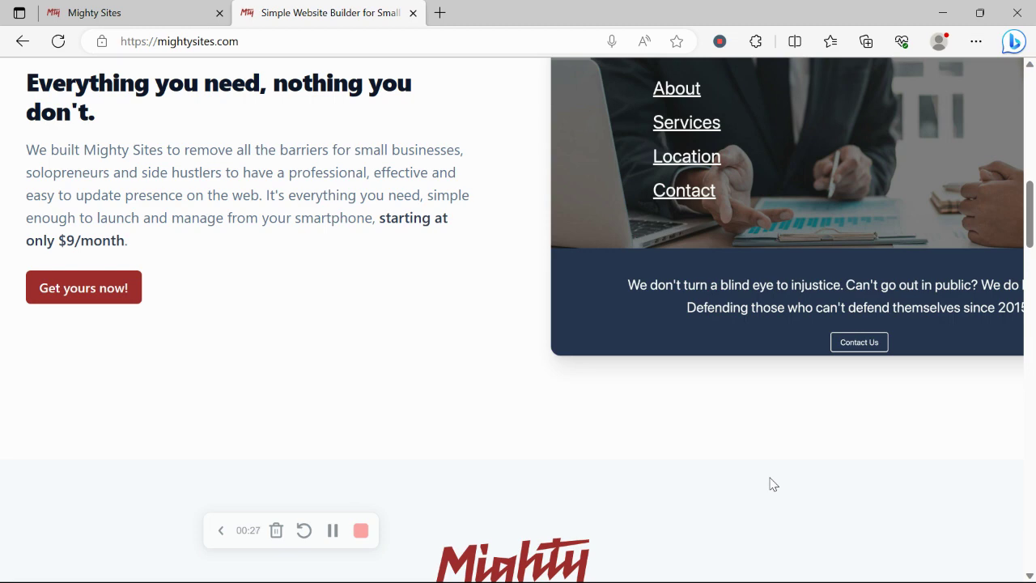
scroll(771, 484, down, 9)
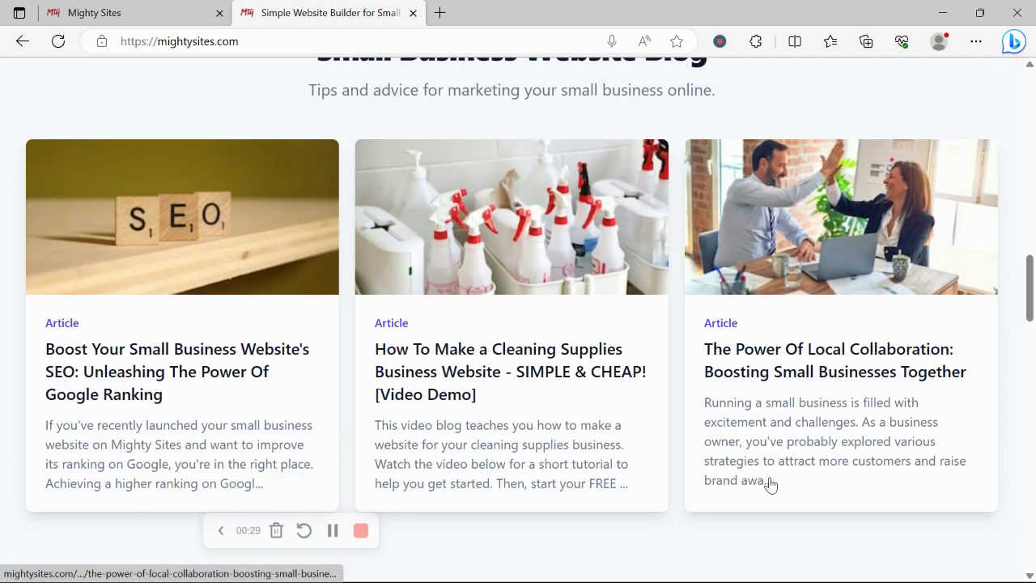
scroll(771, 484, down, 8)
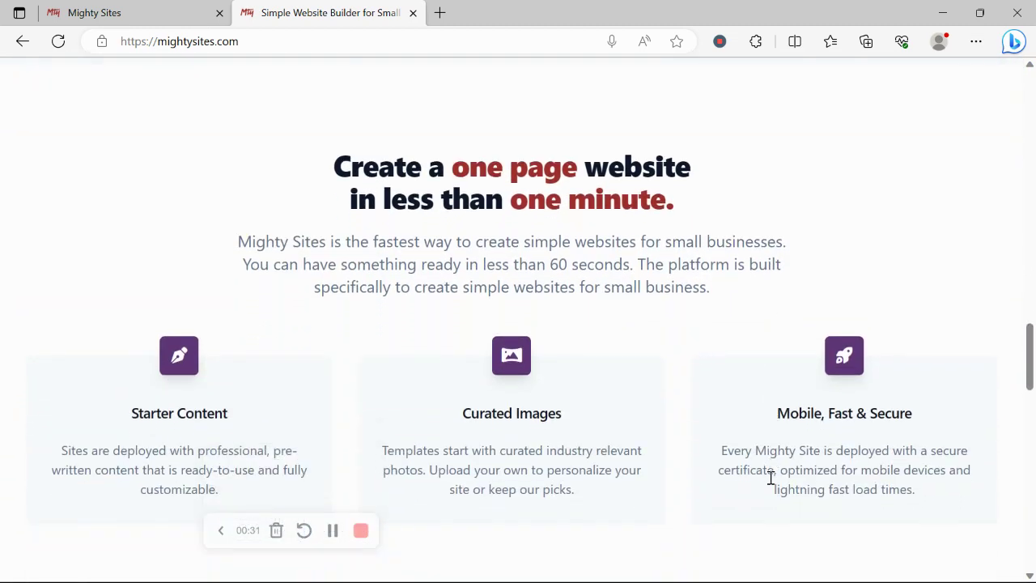
scroll(770, 478, down, 3)
triple_click(545, 442)
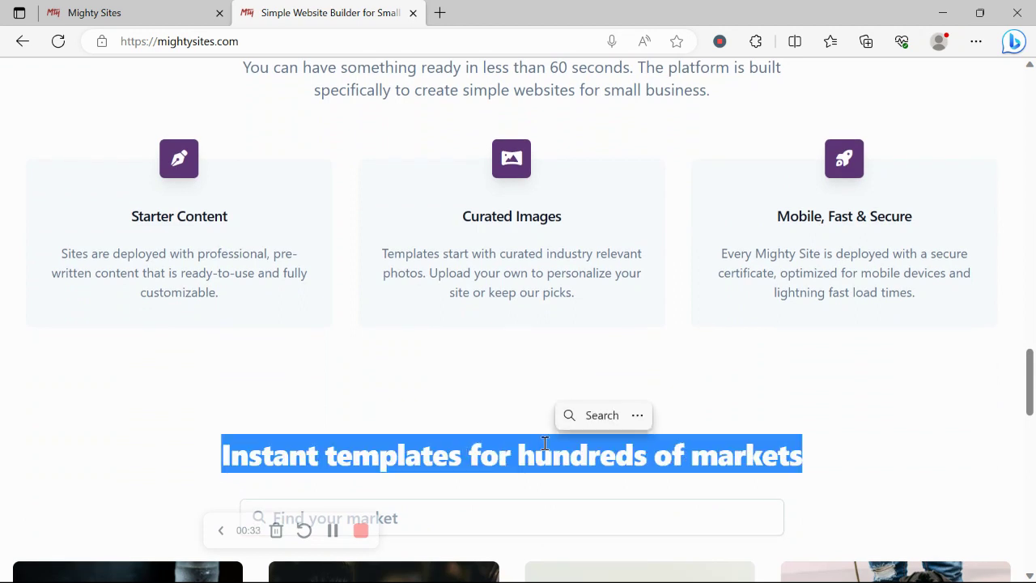
click(137, 8)
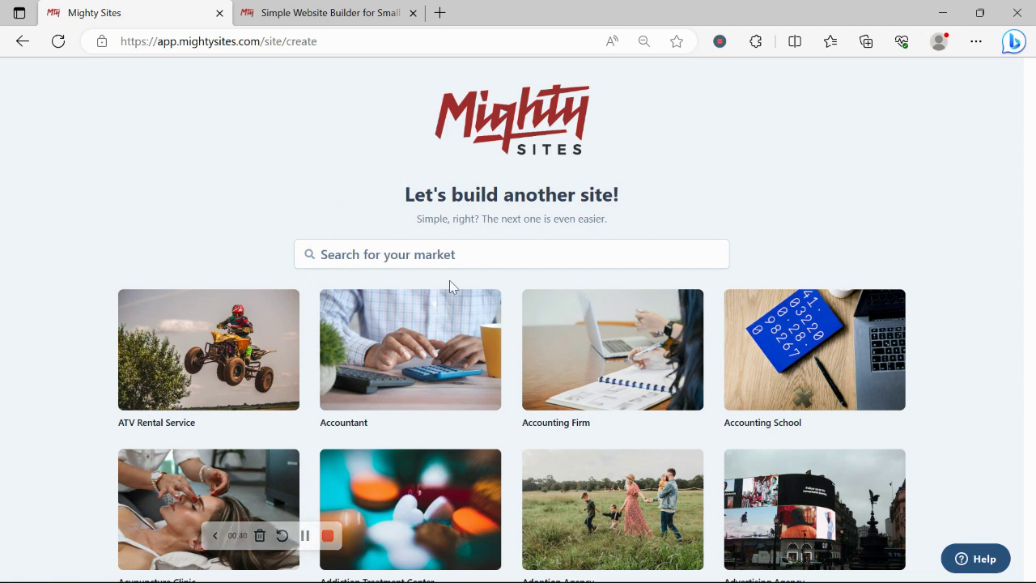
Search the market templates for 'dog b' and pick the Dog Breeder template.
scroll(251, 215, down, 6)
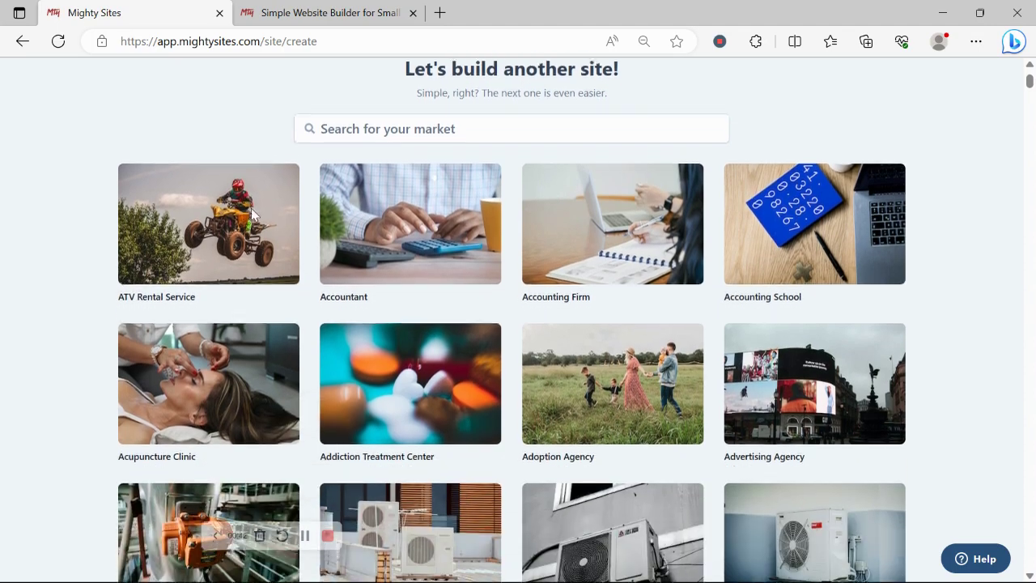
scroll(251, 215, down, 4)
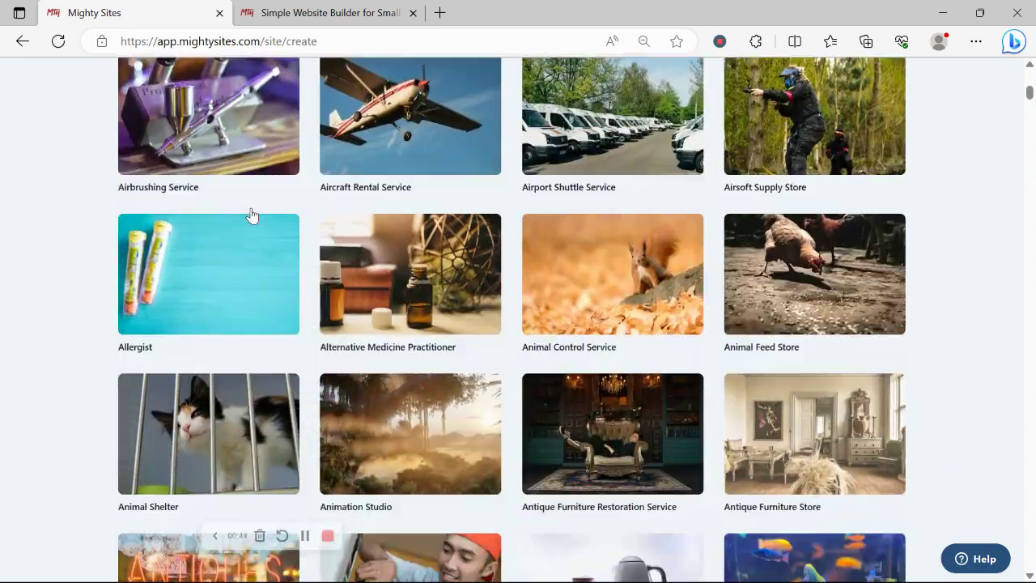
scroll(251, 215, up, 10)
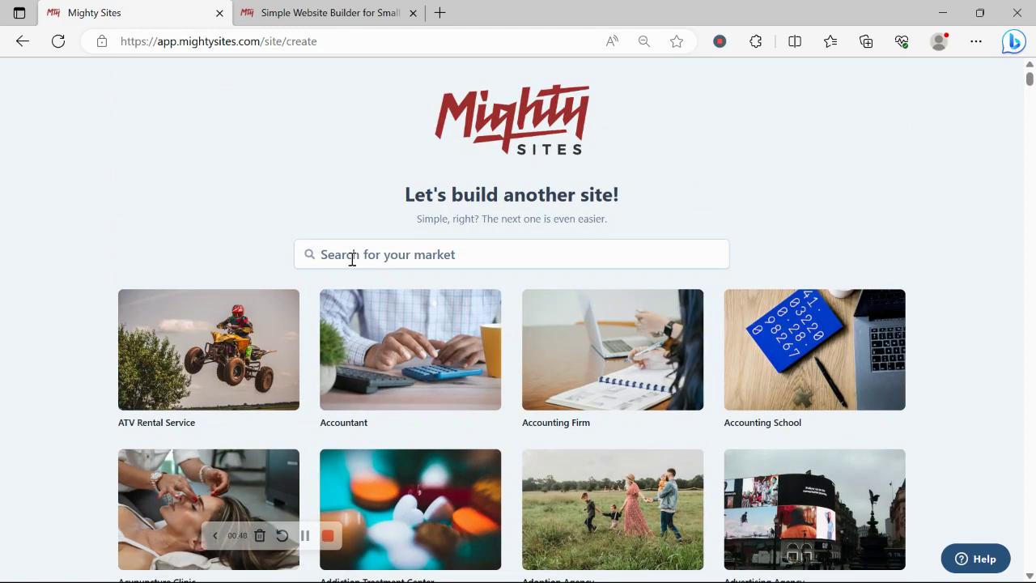
click(365, 259)
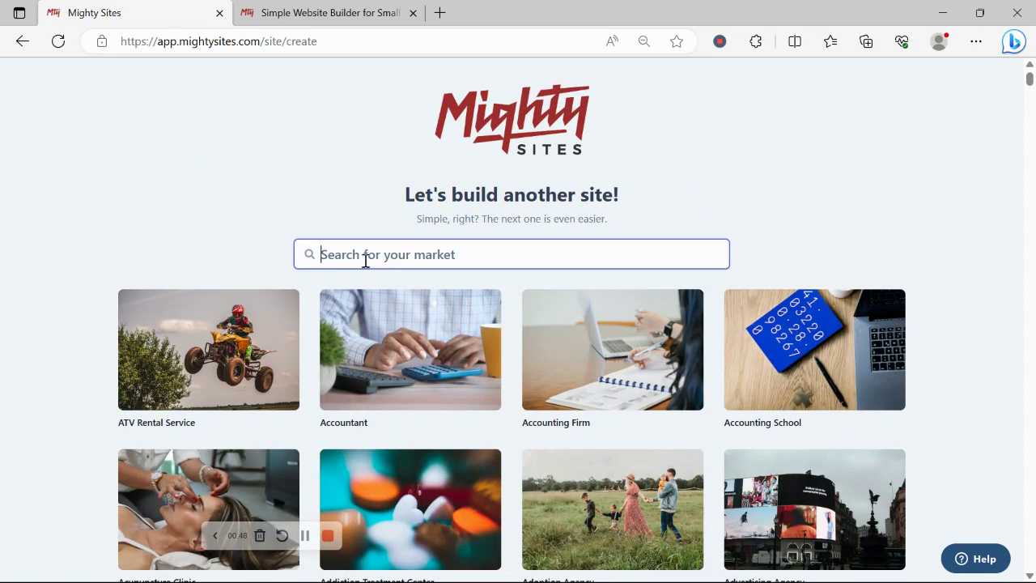
text(dog m)
key(BackSpace)
text(b)
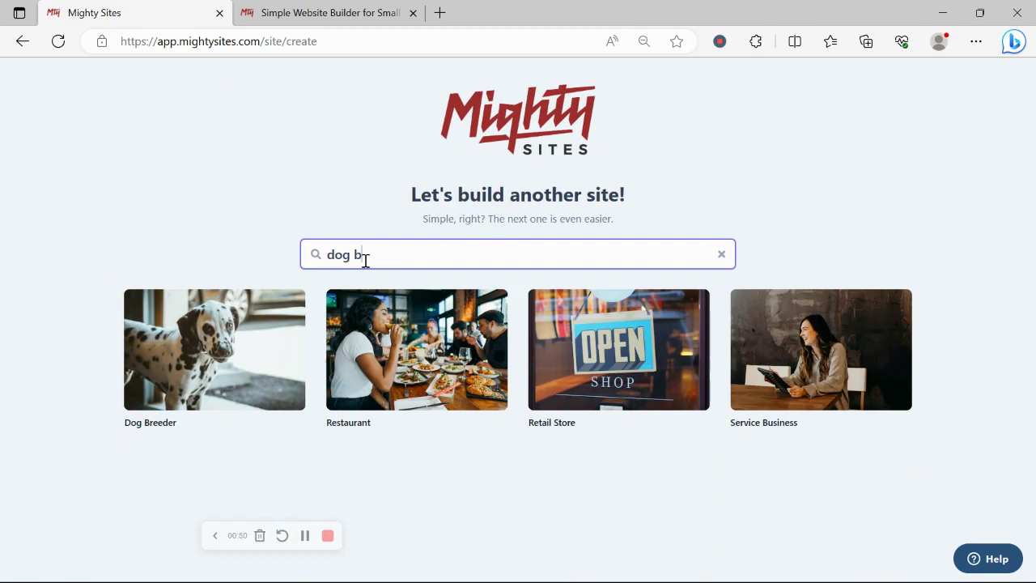
click(223, 378)
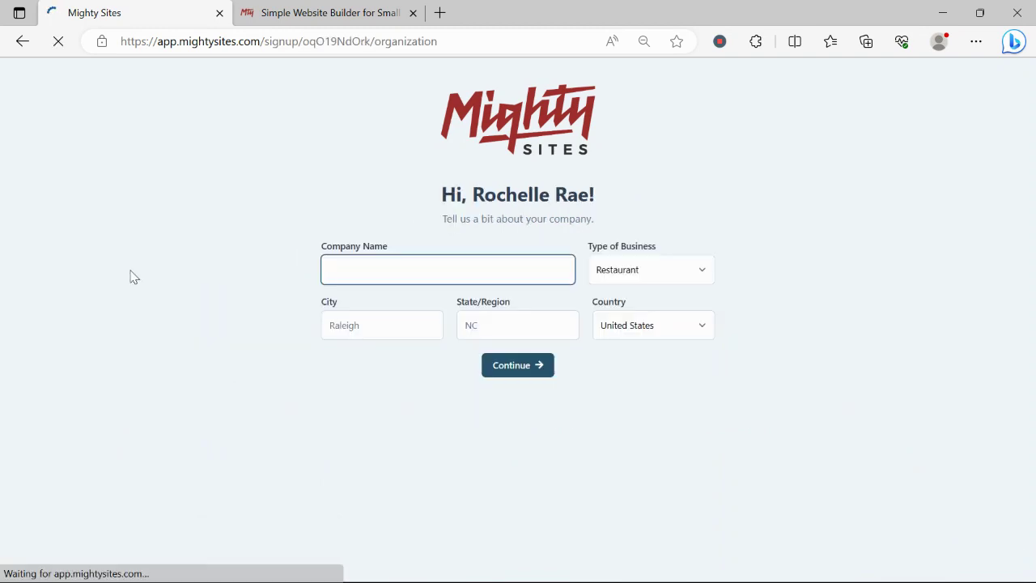
Enter the Dalmatian breeder's business name as the Company Name.
text(Roc)
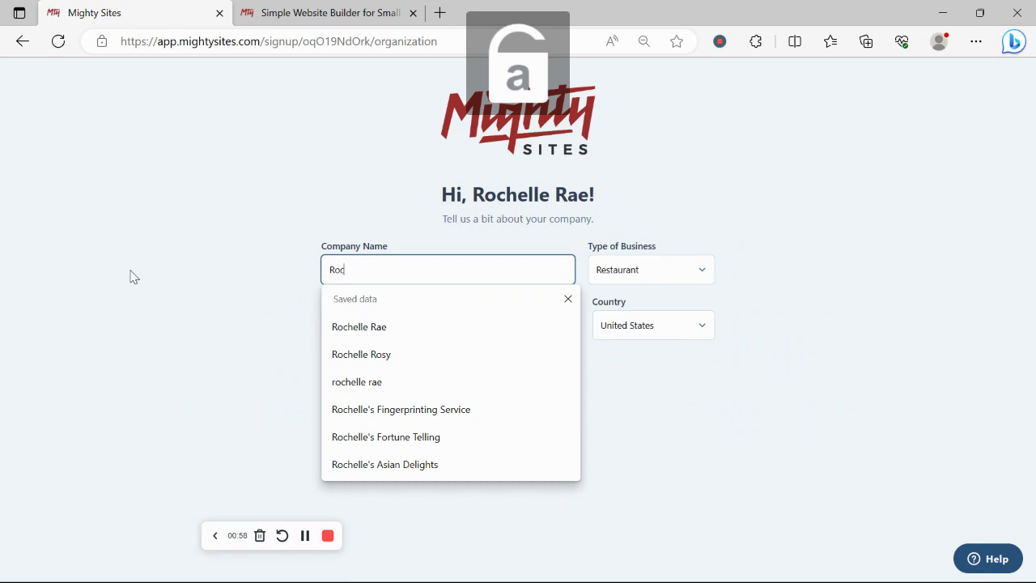
text(helle's )
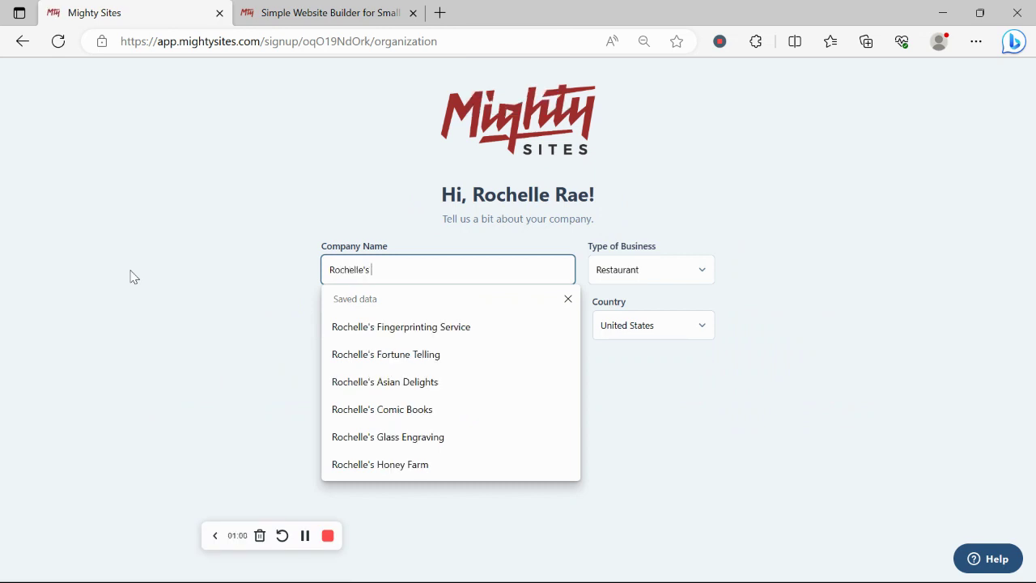
text(Da)
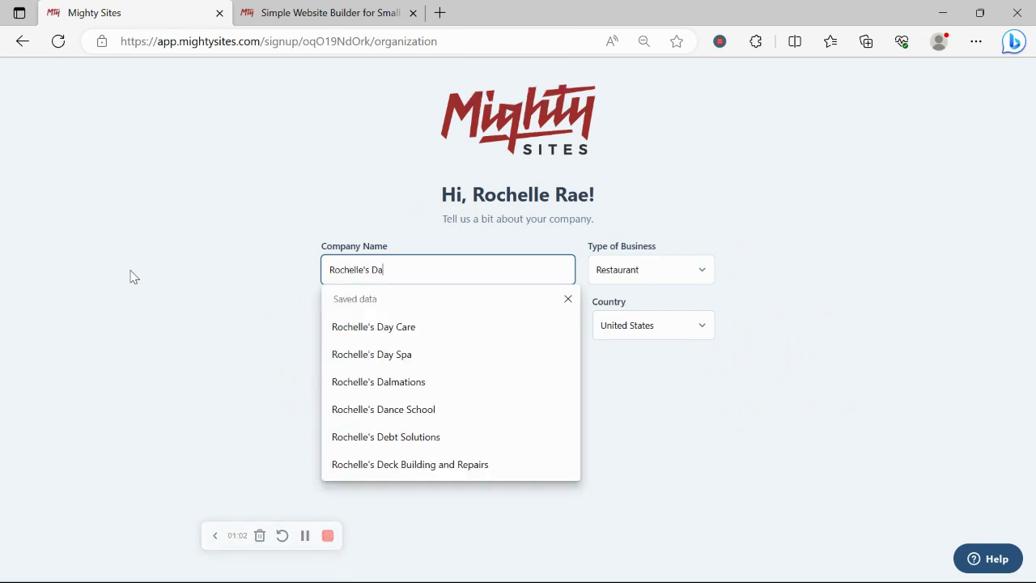
text(lmation)
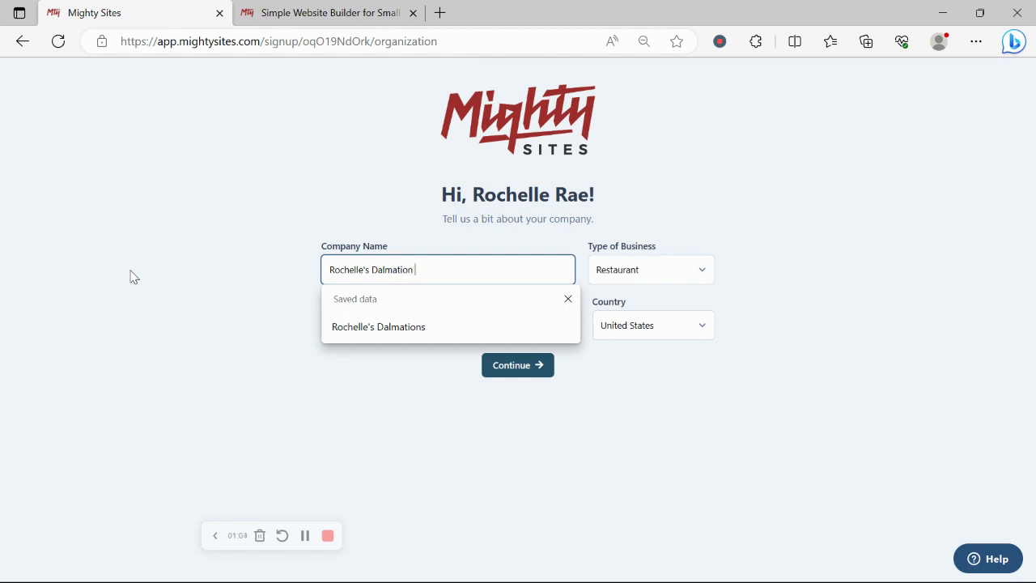
key(Caps_Lock)
text(mation B)
key(Caps_Lock)
text(redd)
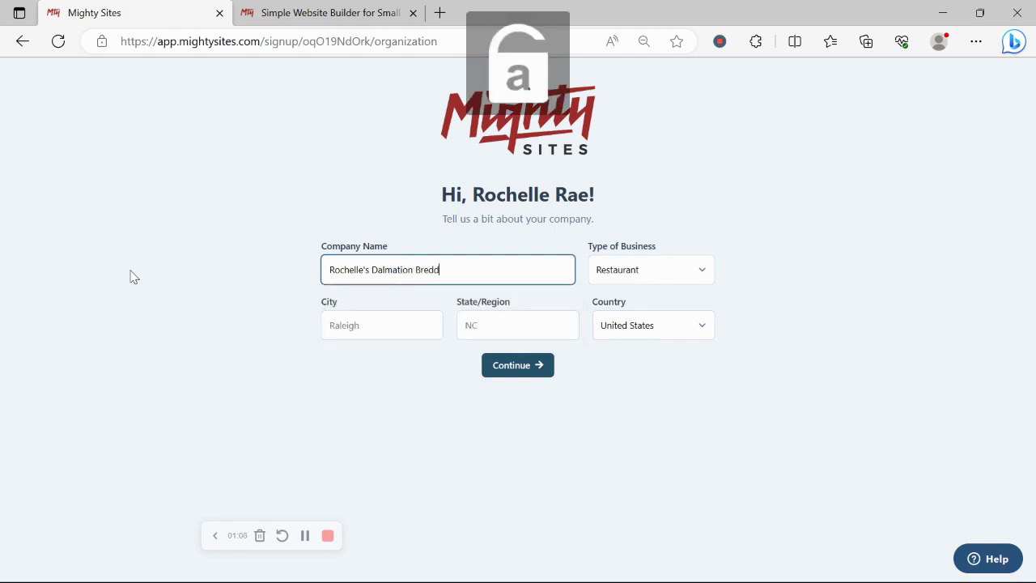
key(BackSpace)
key(BackSpace)
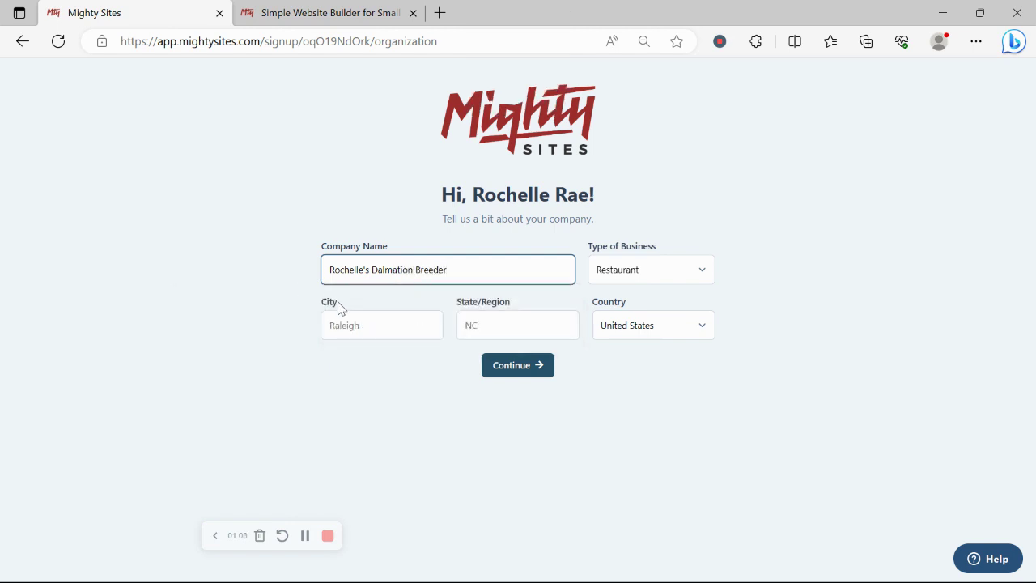
Set the city to Denver and the state to Colorado.
click(366, 328)
key(Caps_Lock)
text(D)
key(Caps_Lock)
text(enve)
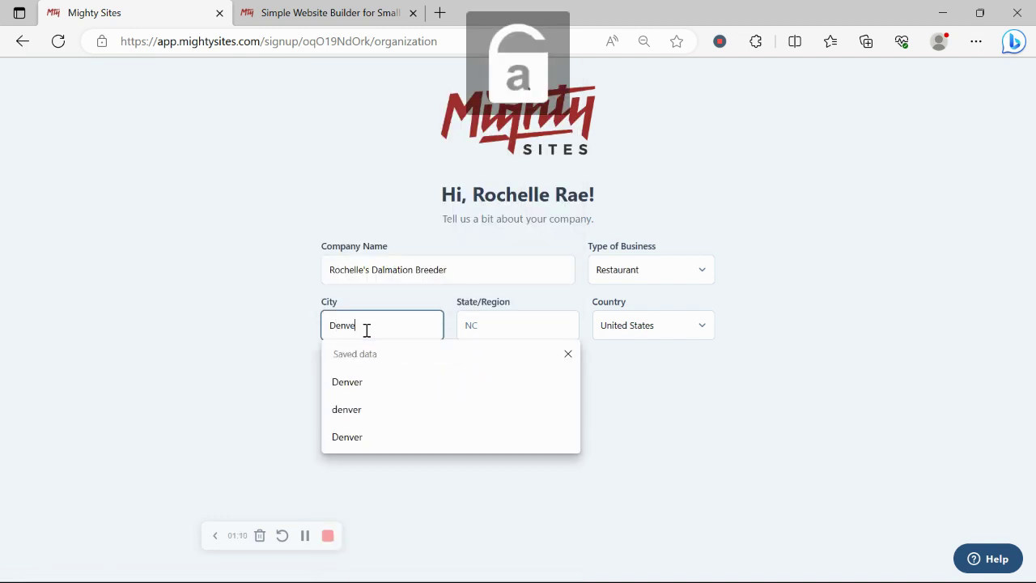
text(r)
click(517, 324)
key(Caps_Lock)
text(C)
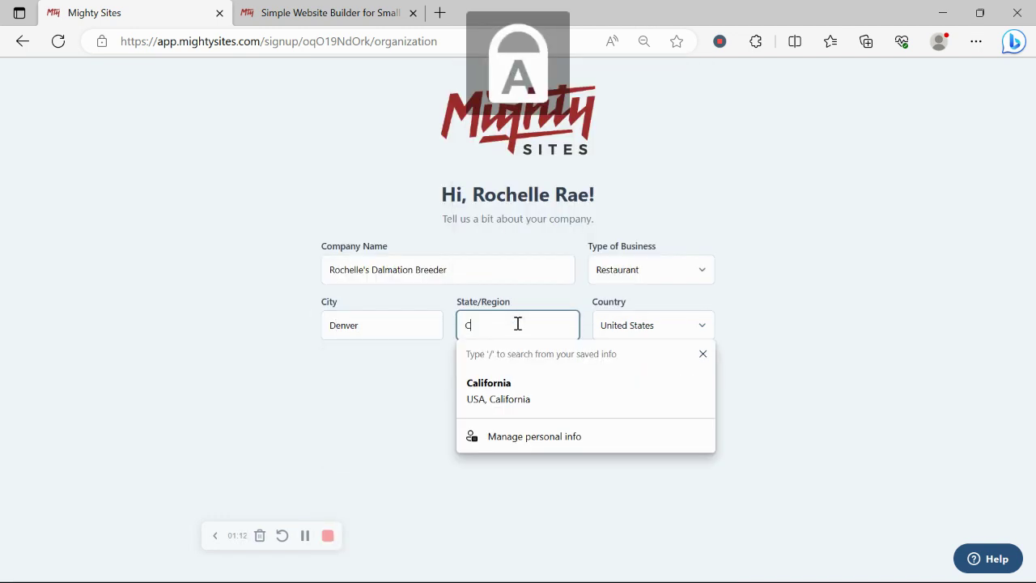
key(Caps_Lock)
text(olorado)
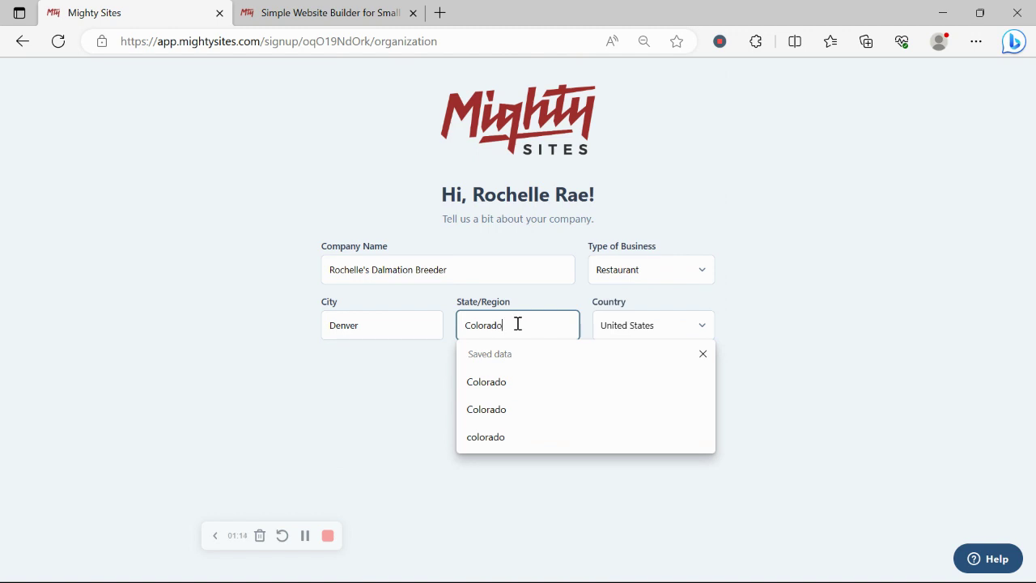
Choose Service as the Type of Business and submit the company details.
click(657, 268)
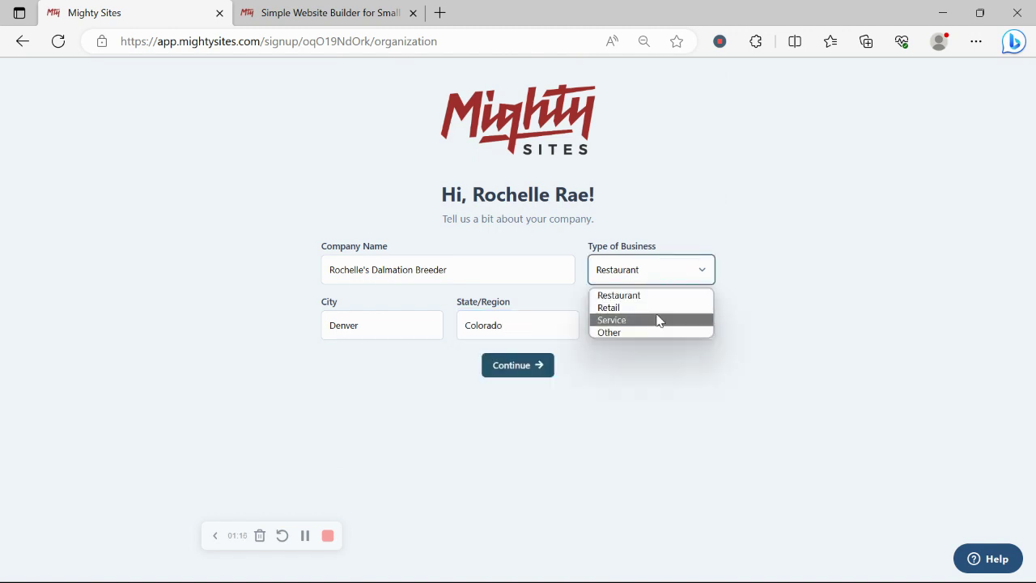
click(656, 317)
click(511, 368)
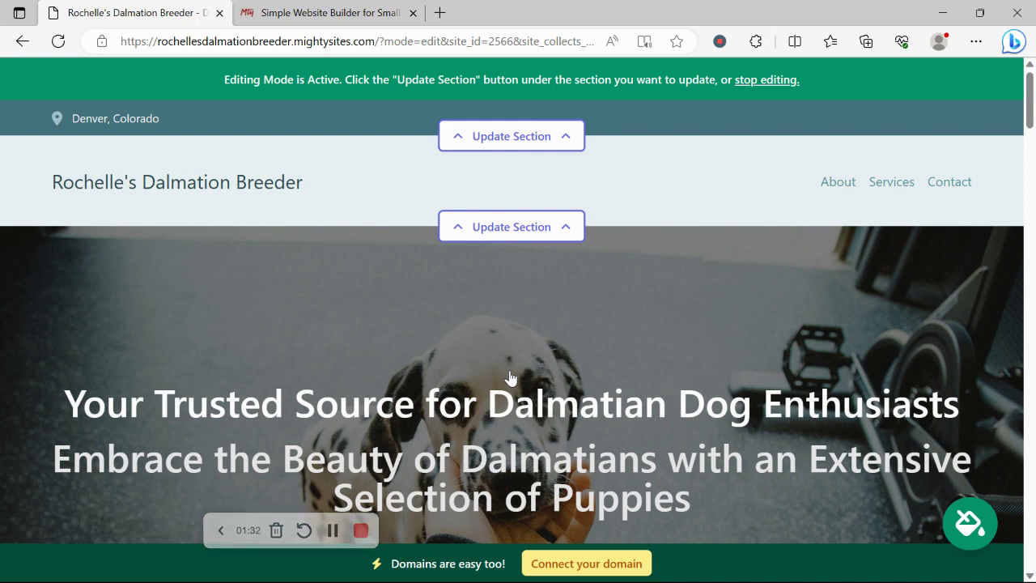
scroll(510, 377, down, 6)
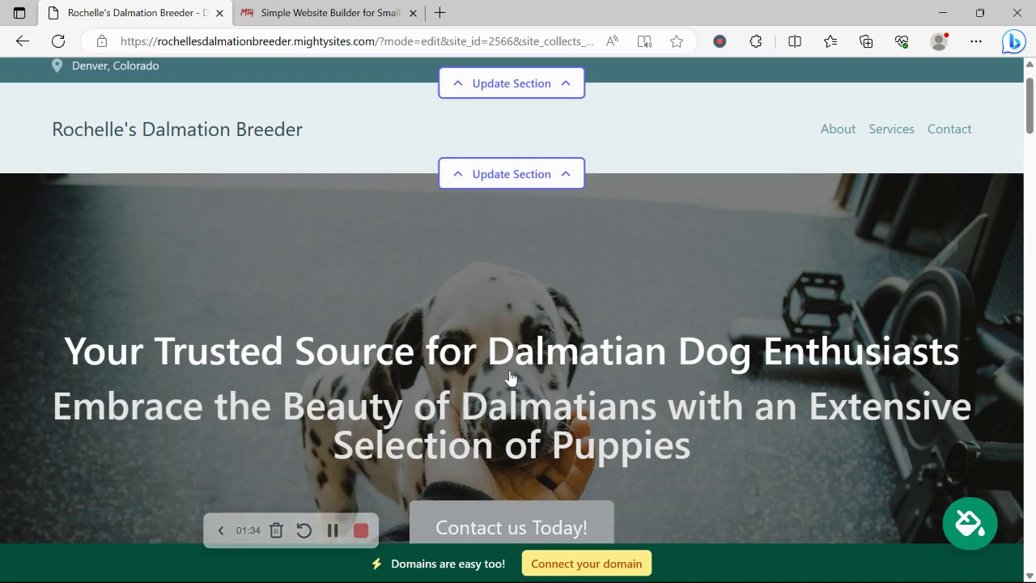
scroll(510, 377, down, 8)
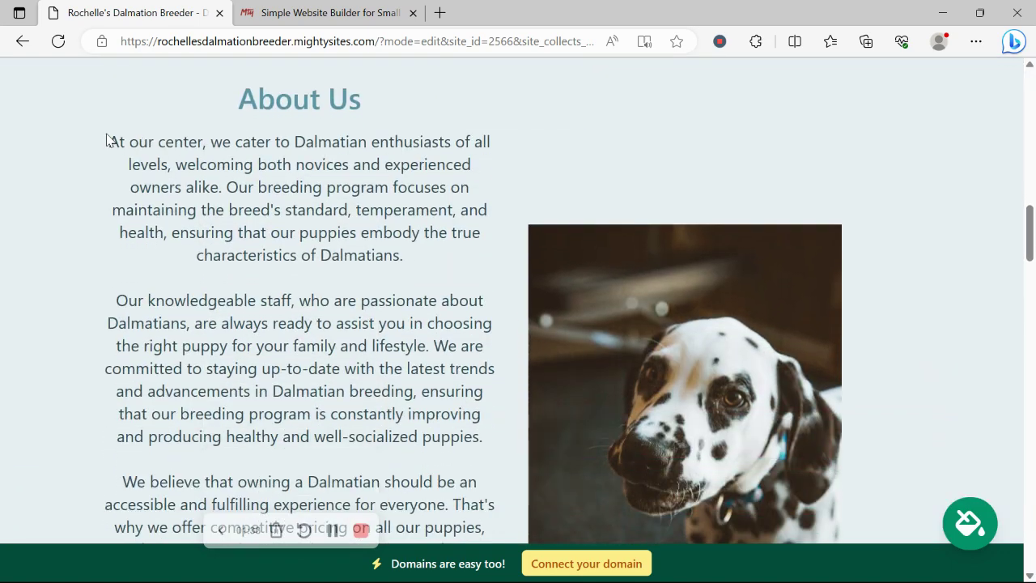
drag(109, 142, 495, 501)
click(187, 314)
scroll(187, 314, down, 2)
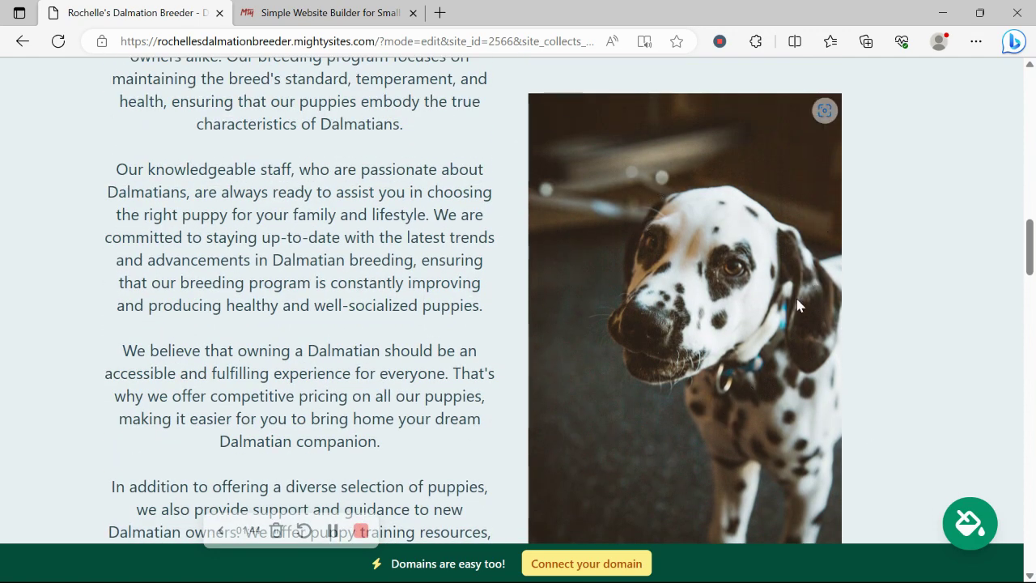
scroll(797, 305, down, 10)
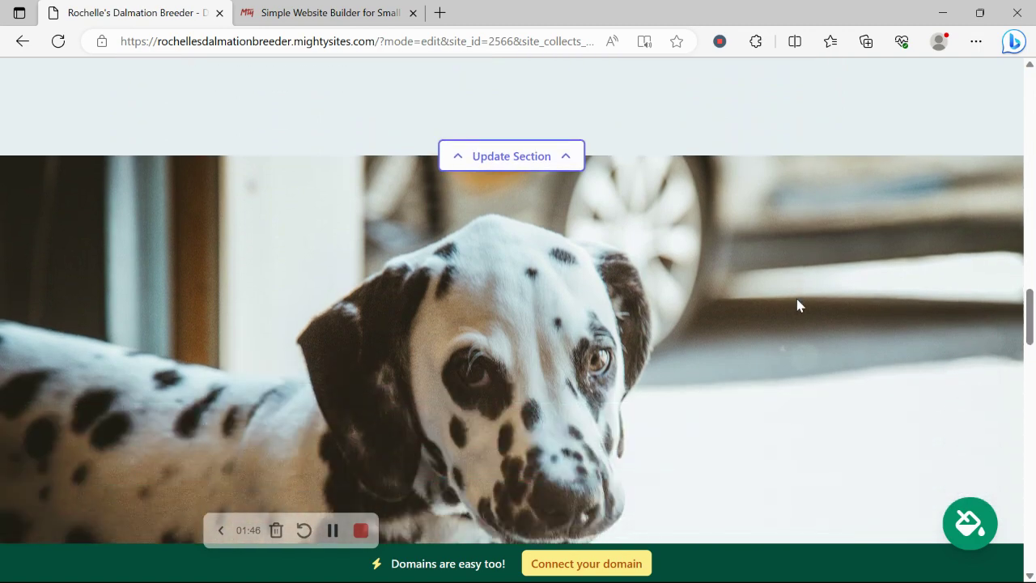
scroll(797, 305, down, 7)
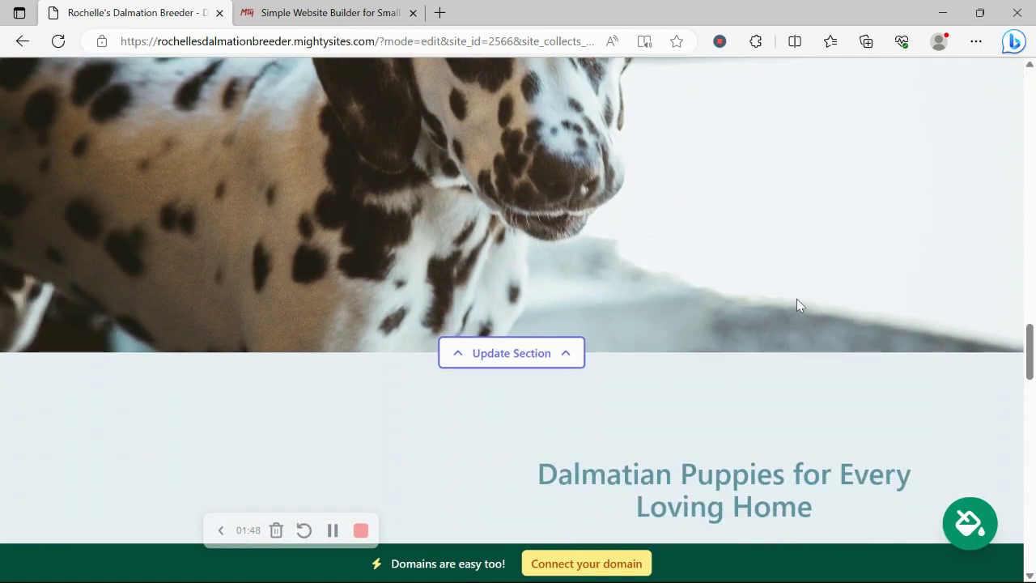
scroll(797, 299, down, 8)
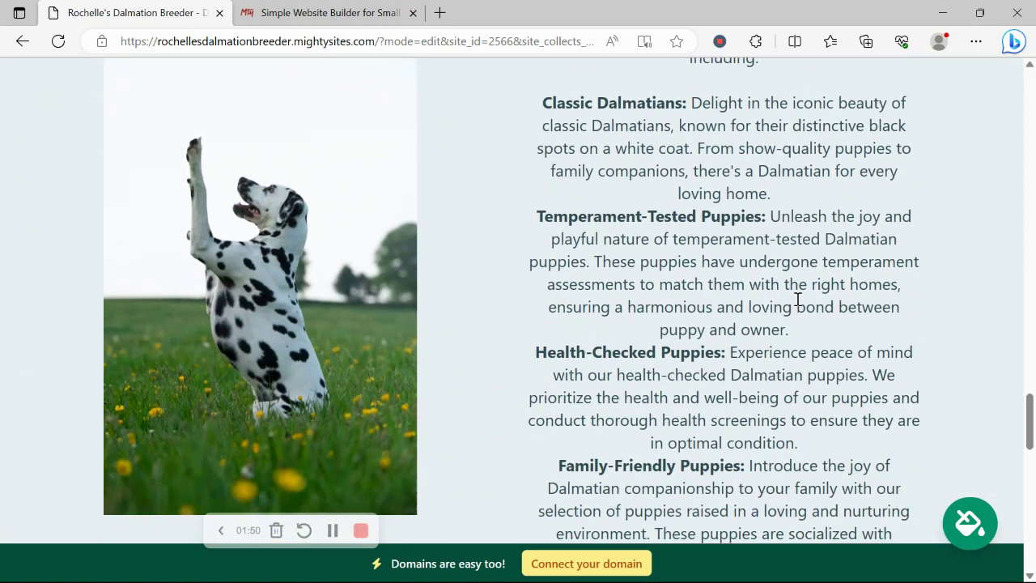
scroll(797, 298, down, 5)
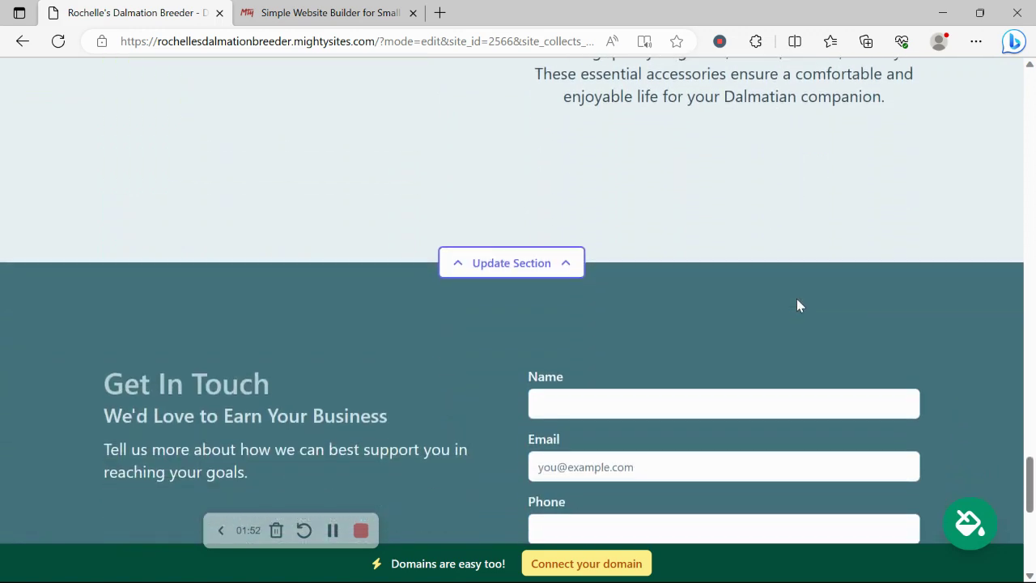
scroll(796, 305, up, 5)
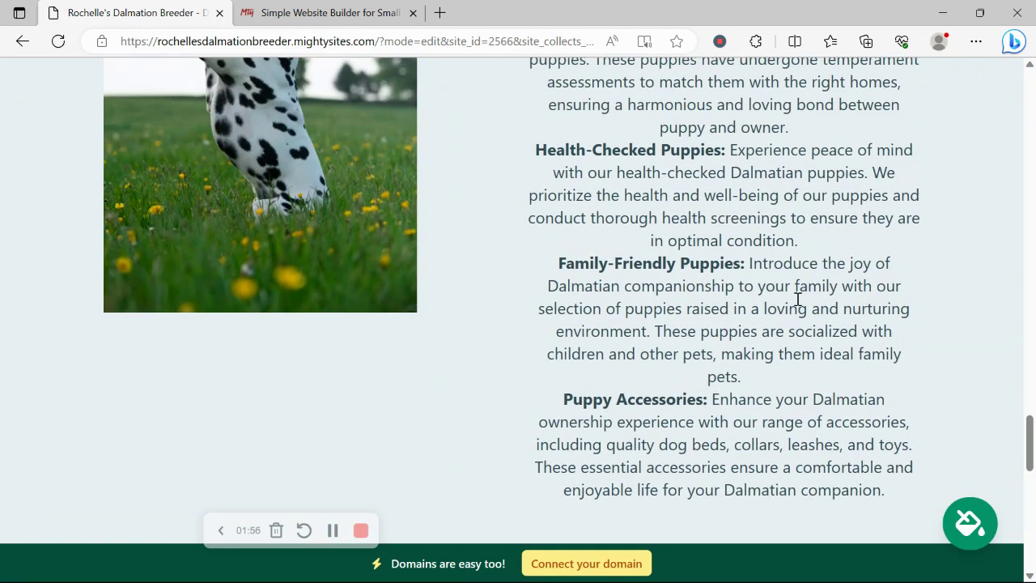
scroll(797, 299, up, 2)
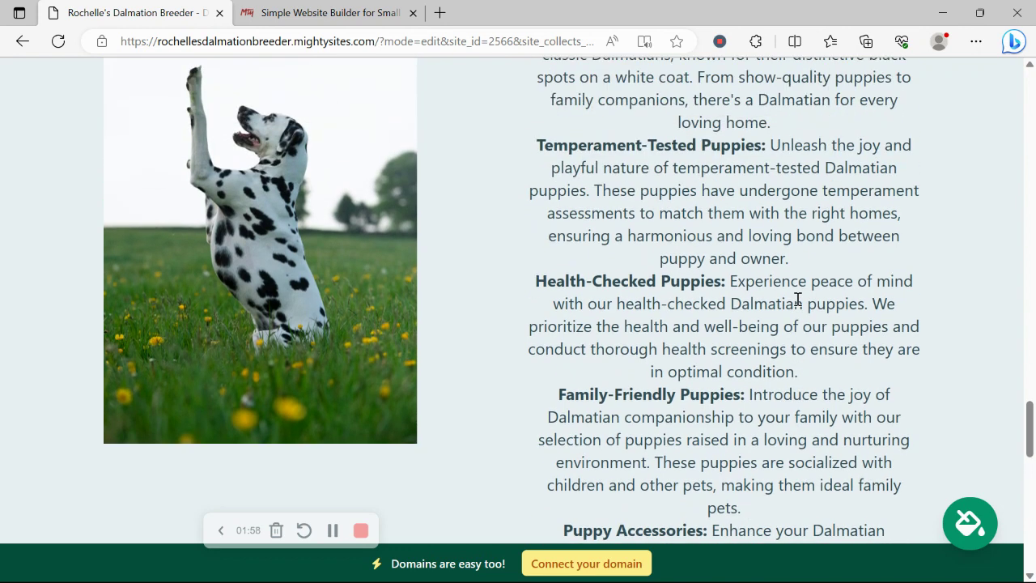
scroll(798, 299, up, 4)
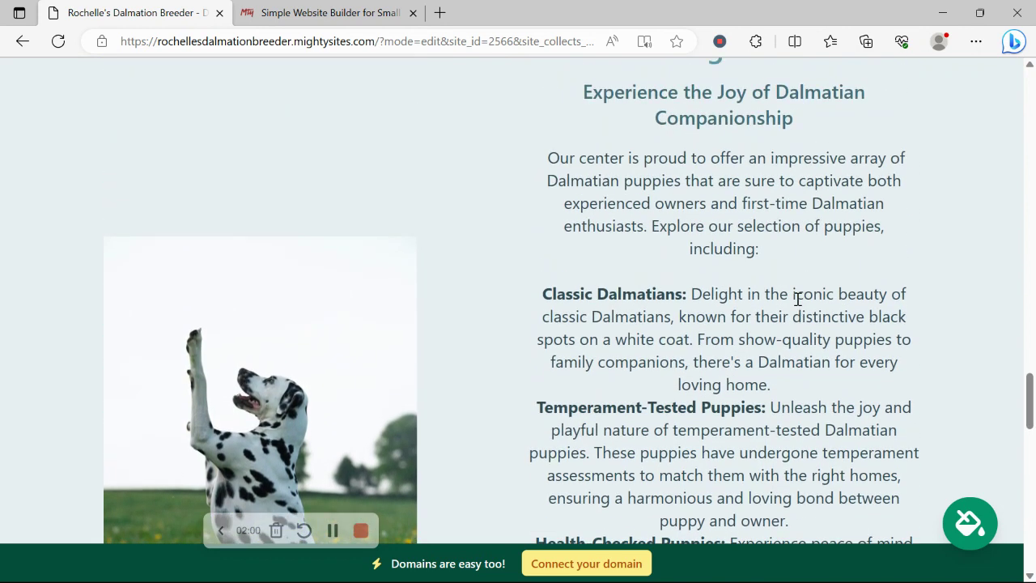
scroll(797, 298, up, 1)
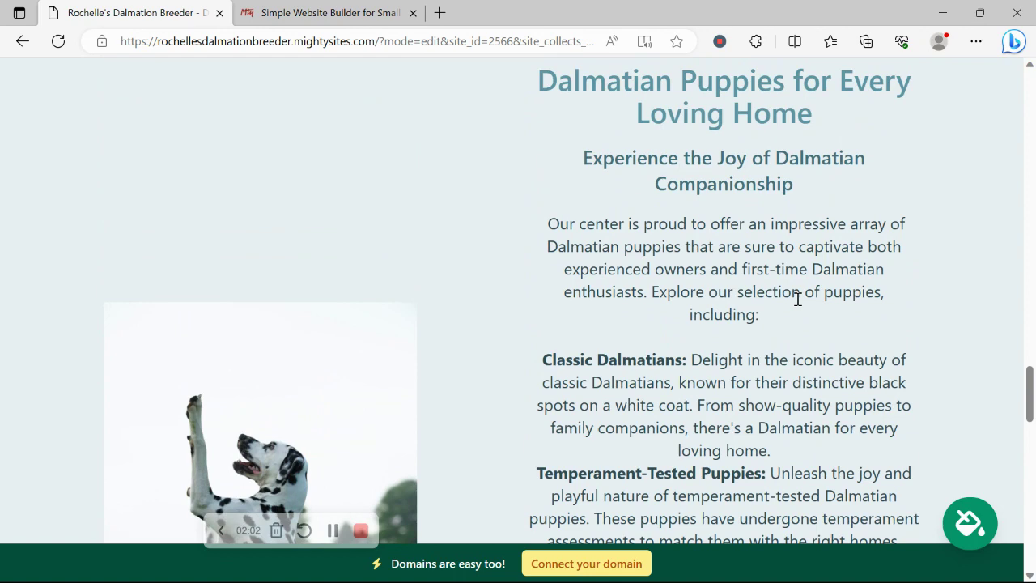
scroll(797, 299, up, 10)
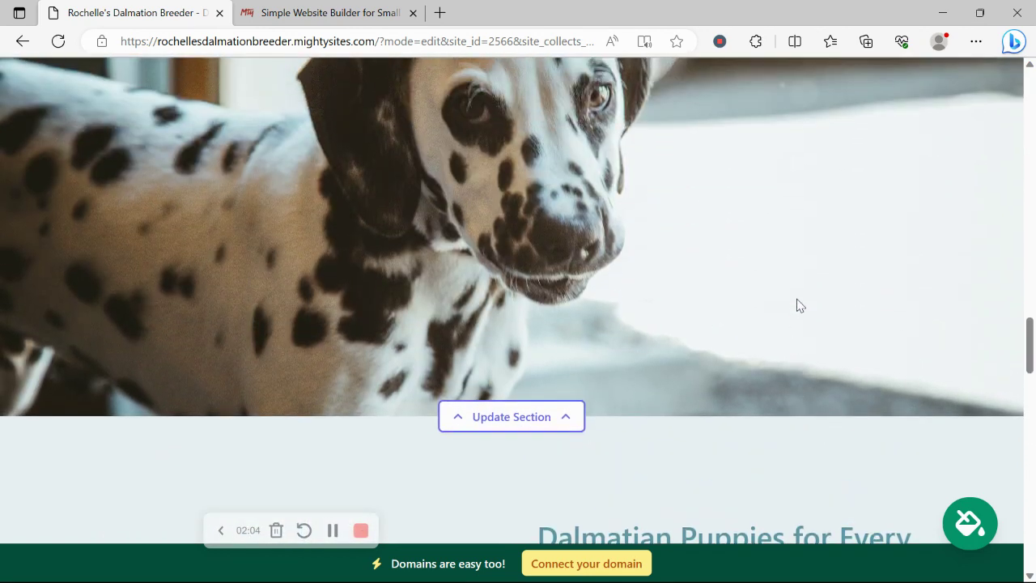
scroll(797, 302, up, 5)
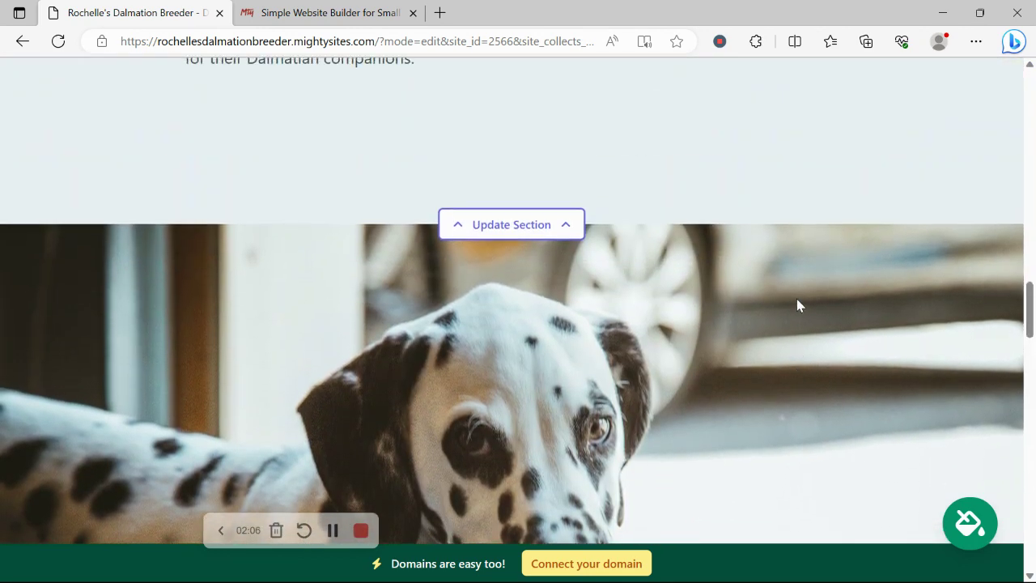
scroll(796, 299, up, 9)
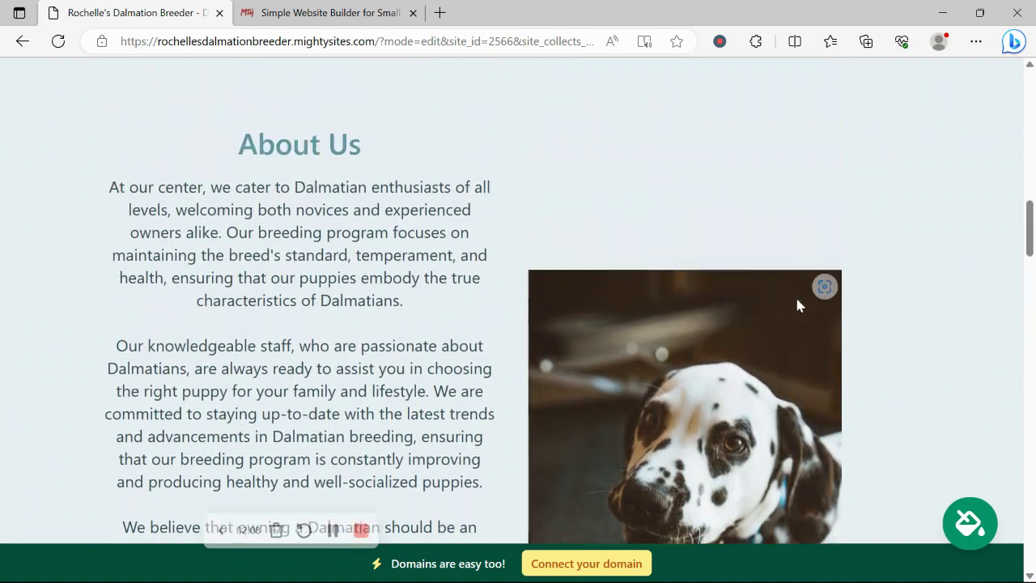
scroll(796, 306, up, 7)
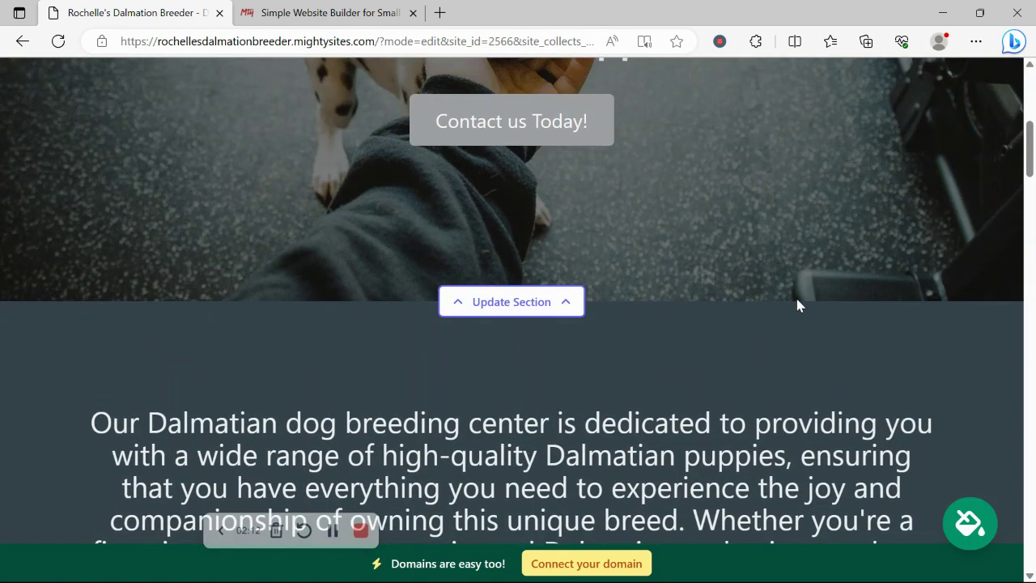
scroll(797, 305, up, 6)
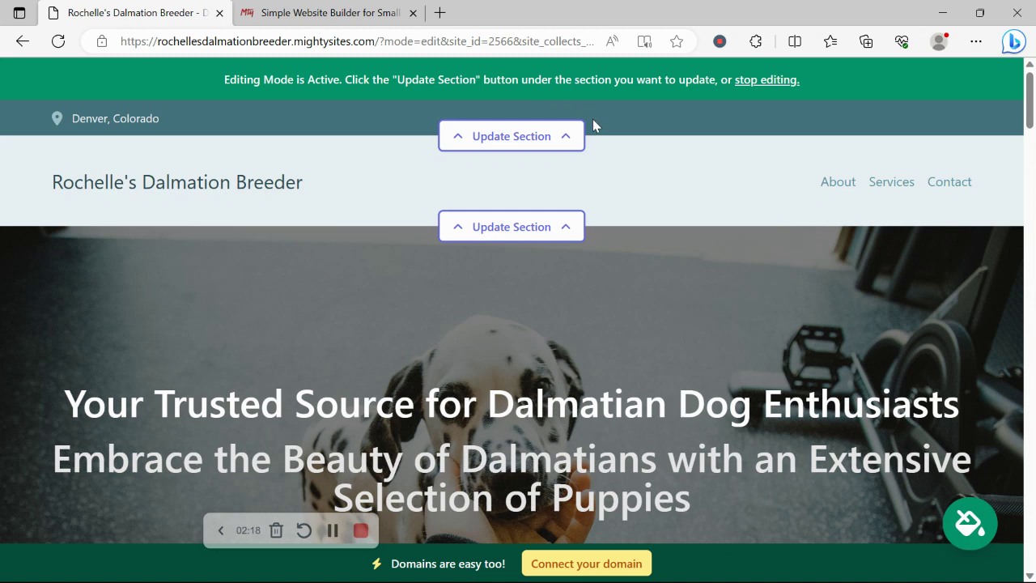
In the top bar's location editor, enter the organization email and show it on the site.
click(515, 131)
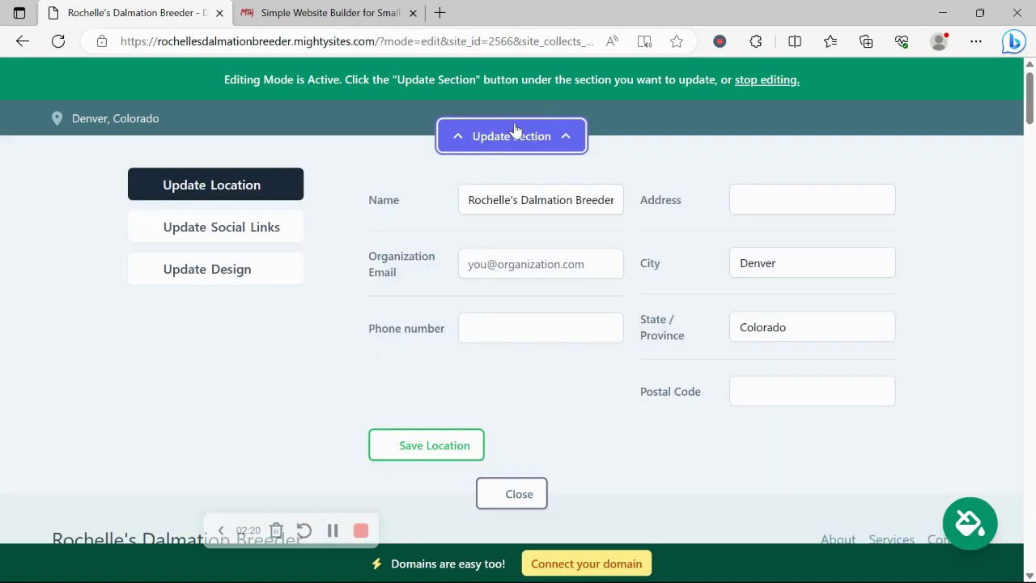
click(532, 266)
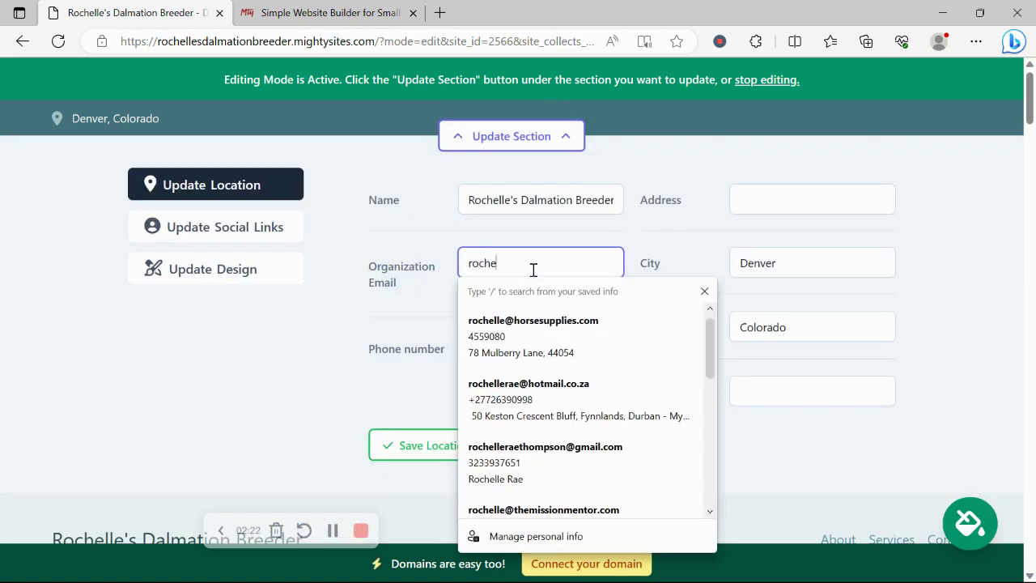
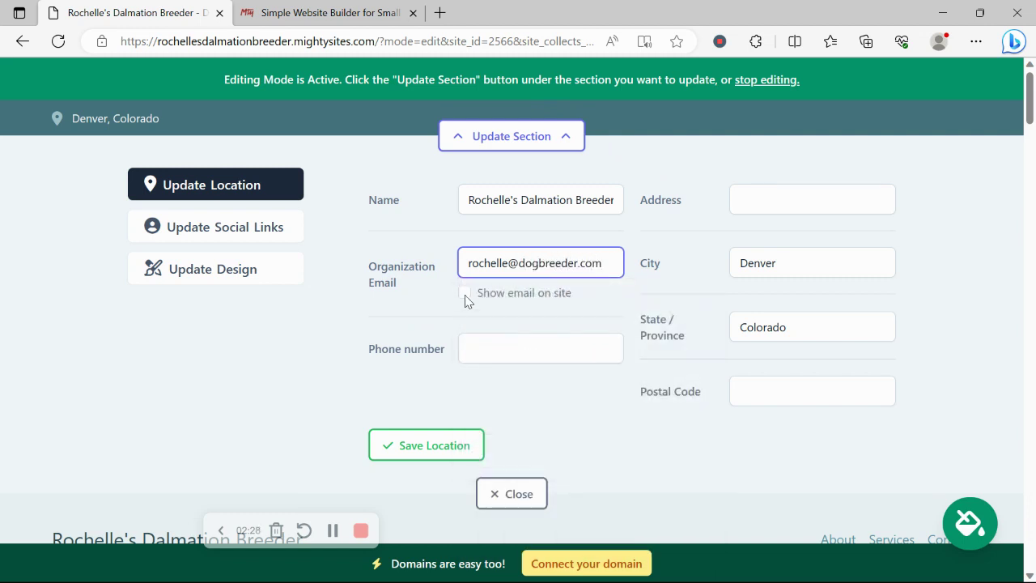
click(464, 294)
Add the phone number, autofill the street address and postal code, and save the location.
click(514, 346)
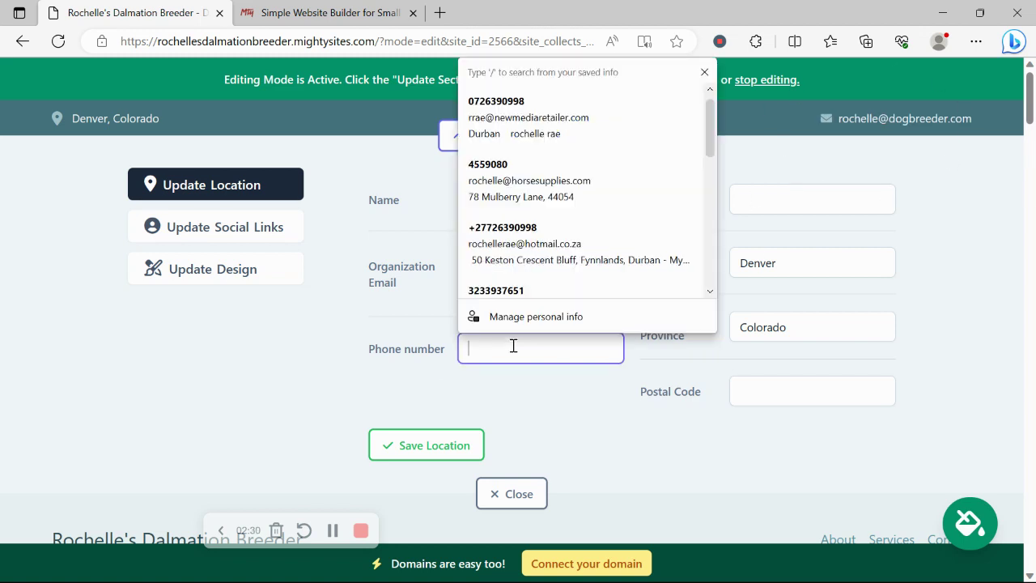
text(456-98765)
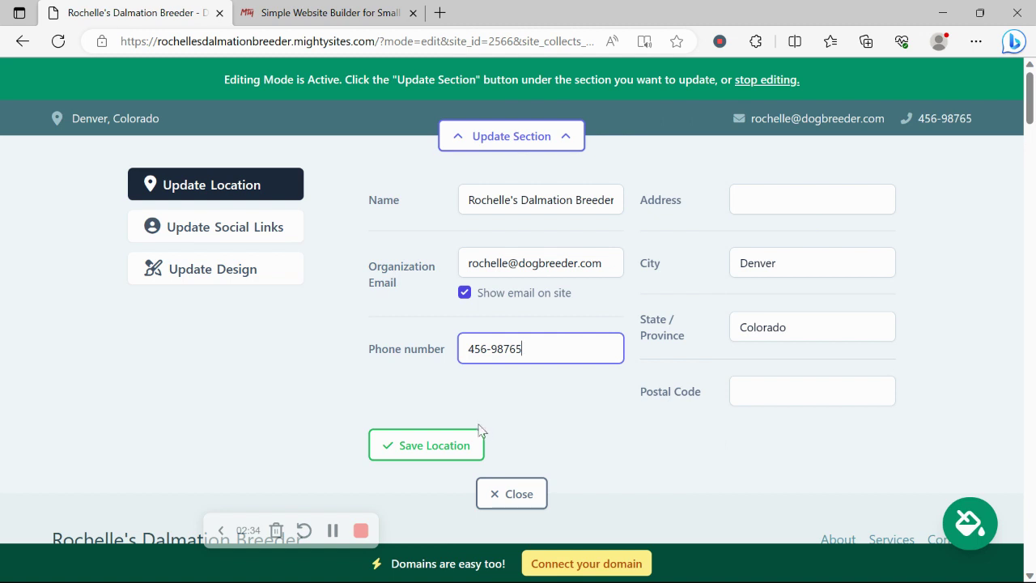
click(776, 194)
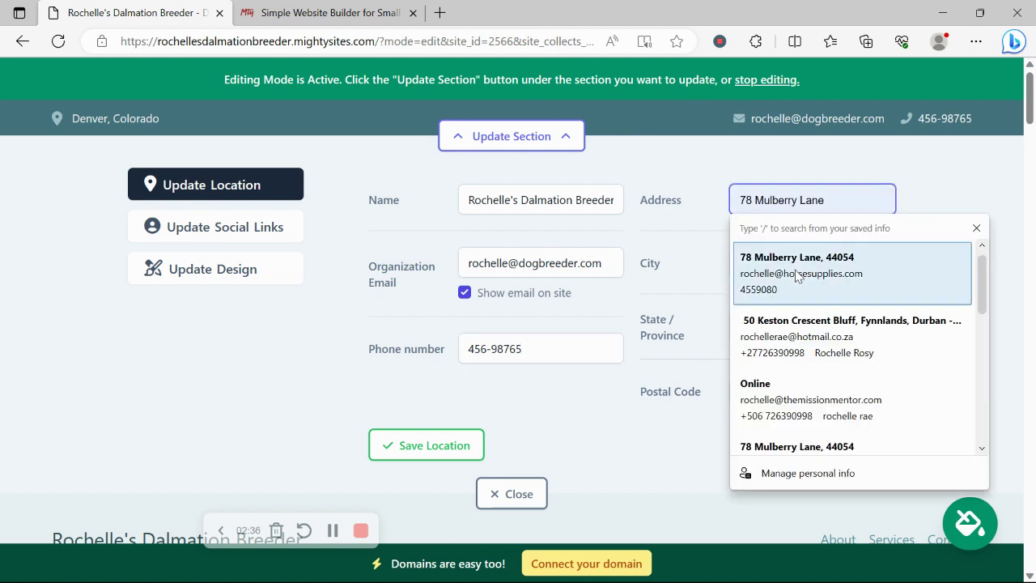
click(781, 258)
click(405, 446)
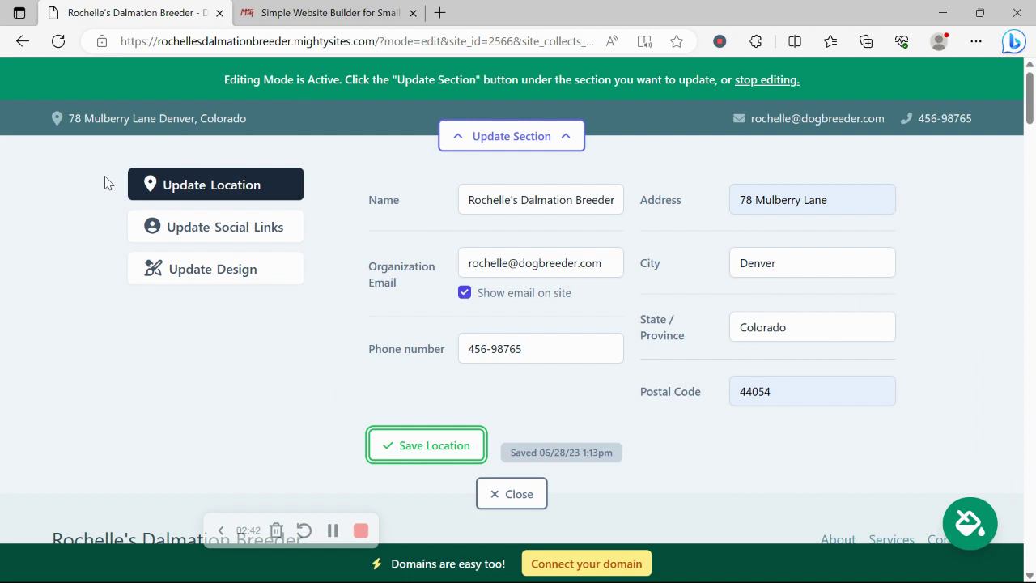
Set the Instagram handle to 'mightysites', save the social links and close that editor.
click(239, 220)
click(534, 197)
text(mighh)
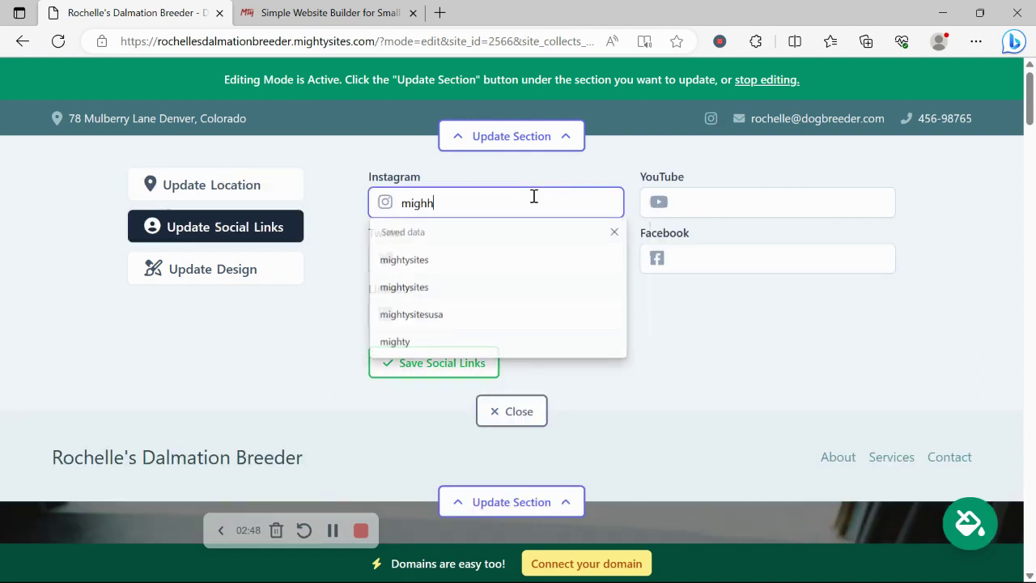
key(BackSpace)
text(tysites)
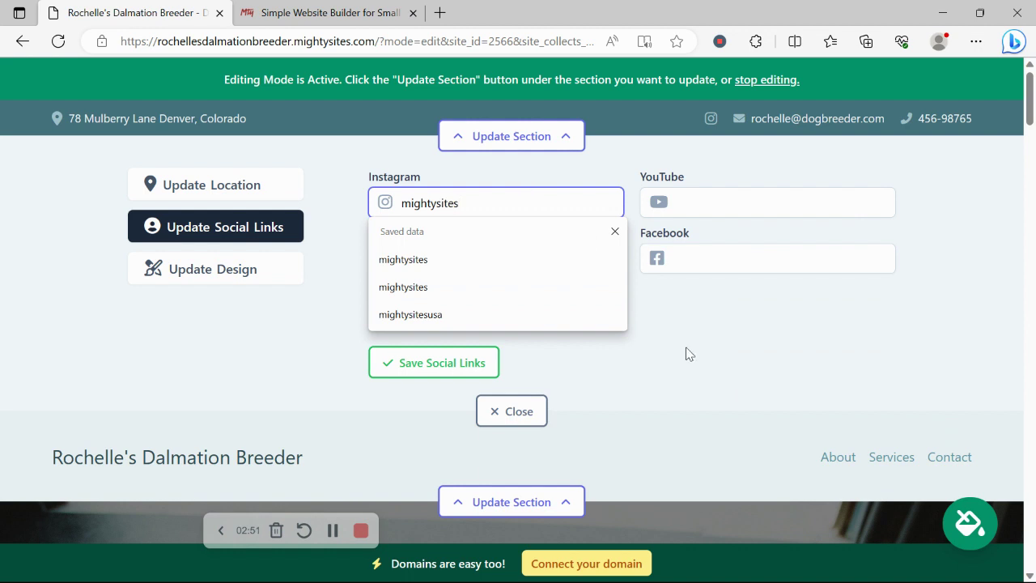
click(477, 177)
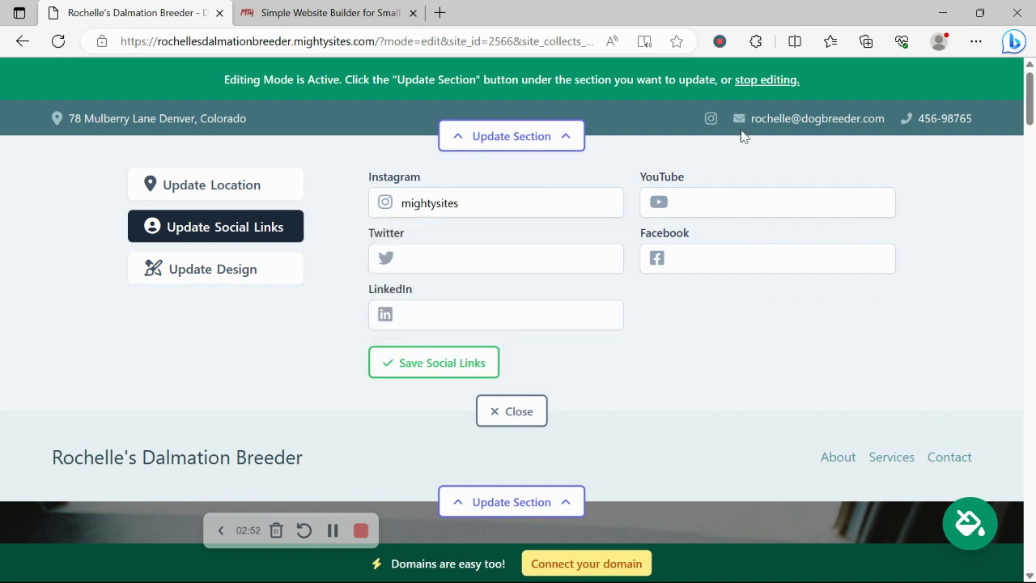
click(441, 374)
click(522, 417)
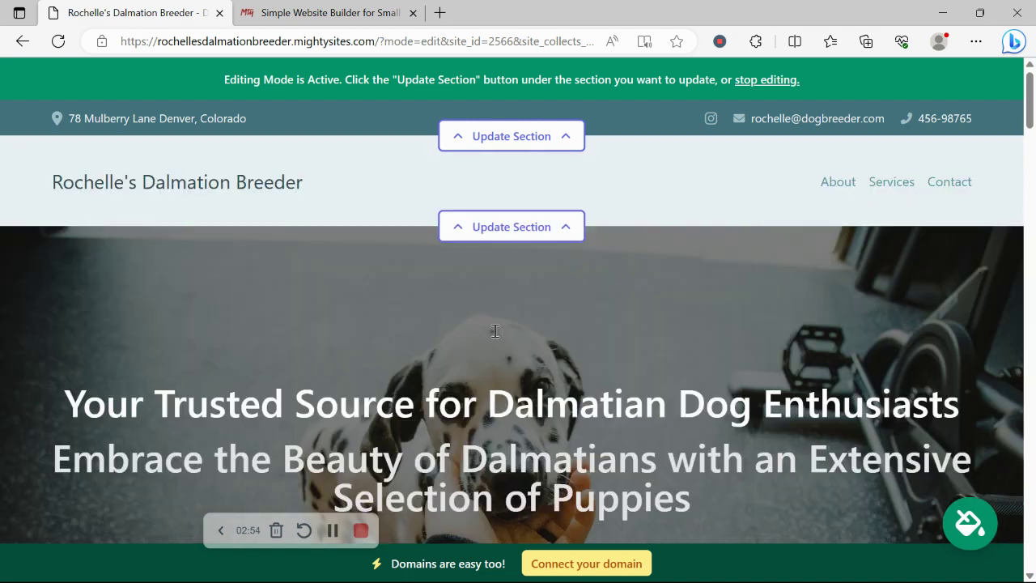
click(536, 227)
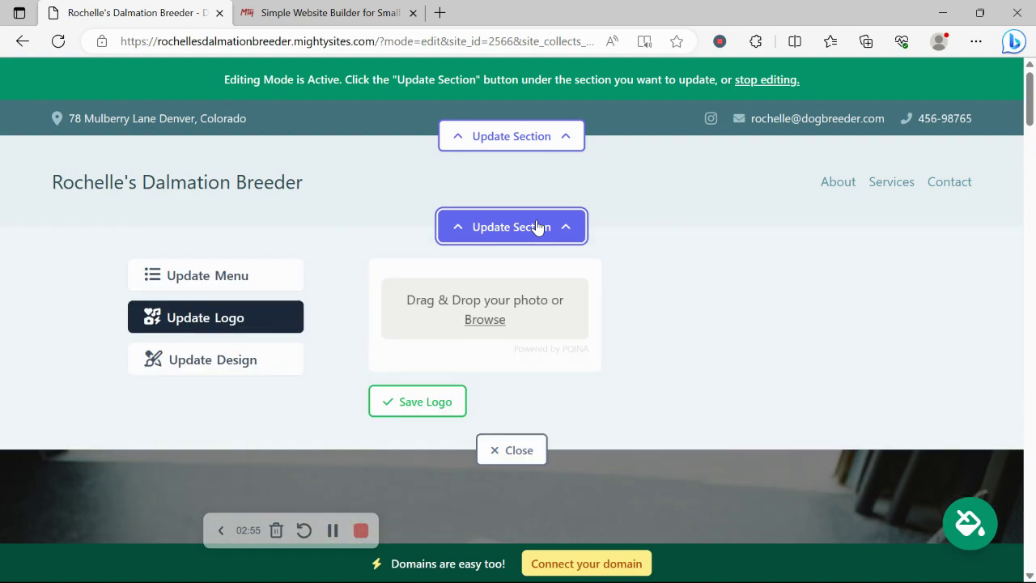
Upload 'Mighty Sites Logo YouTube' from Pictures as the header logo, adjust its size, and close the editor.
click(487, 323)
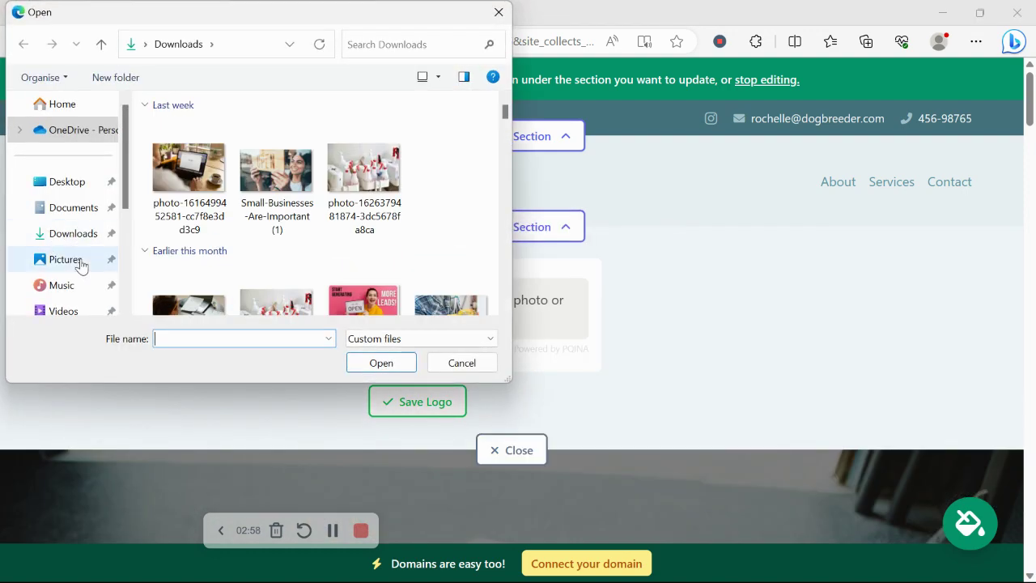
click(66, 260)
scroll(512, 164, down, 5)
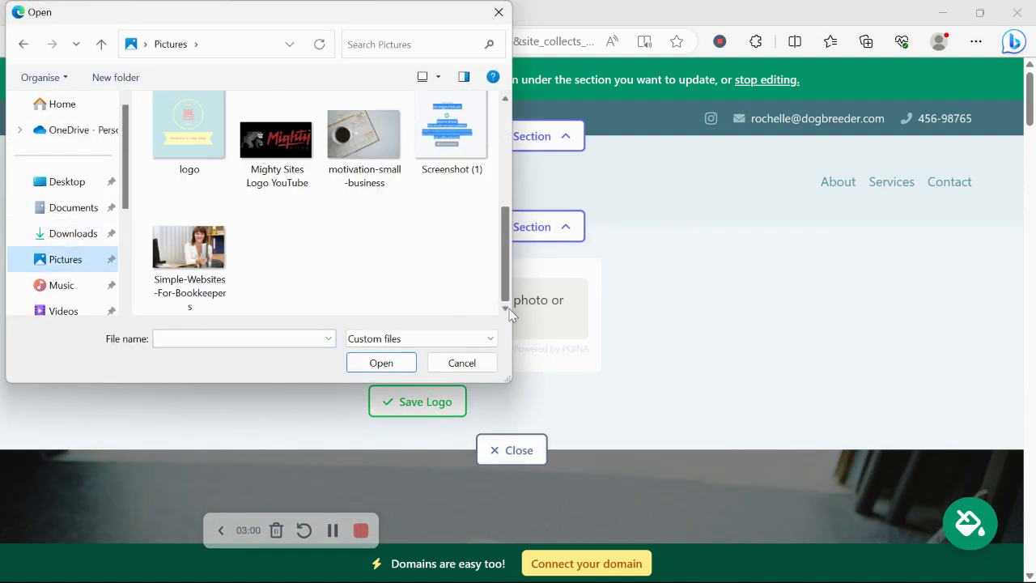
double_click(319, 174)
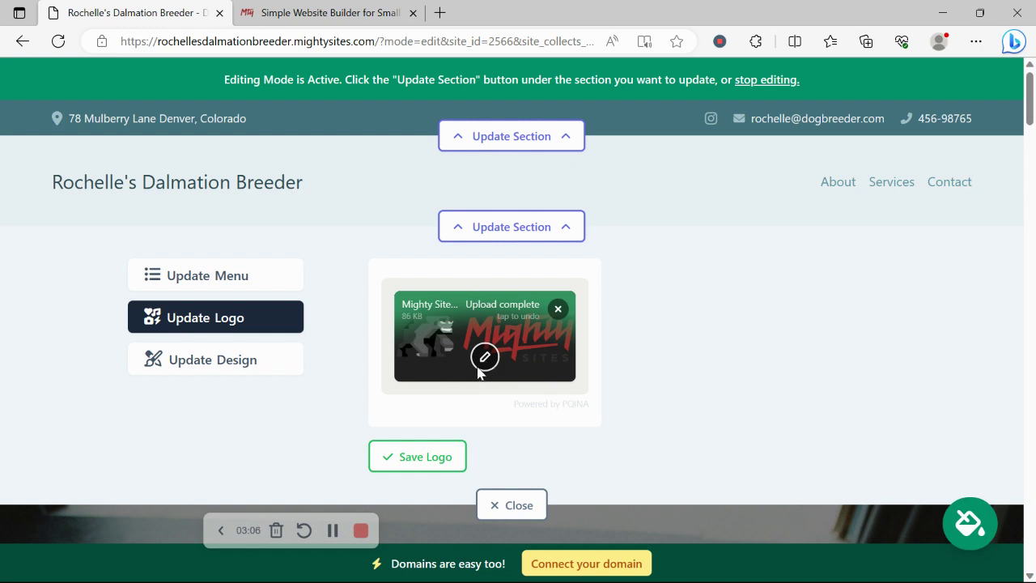
click(436, 468)
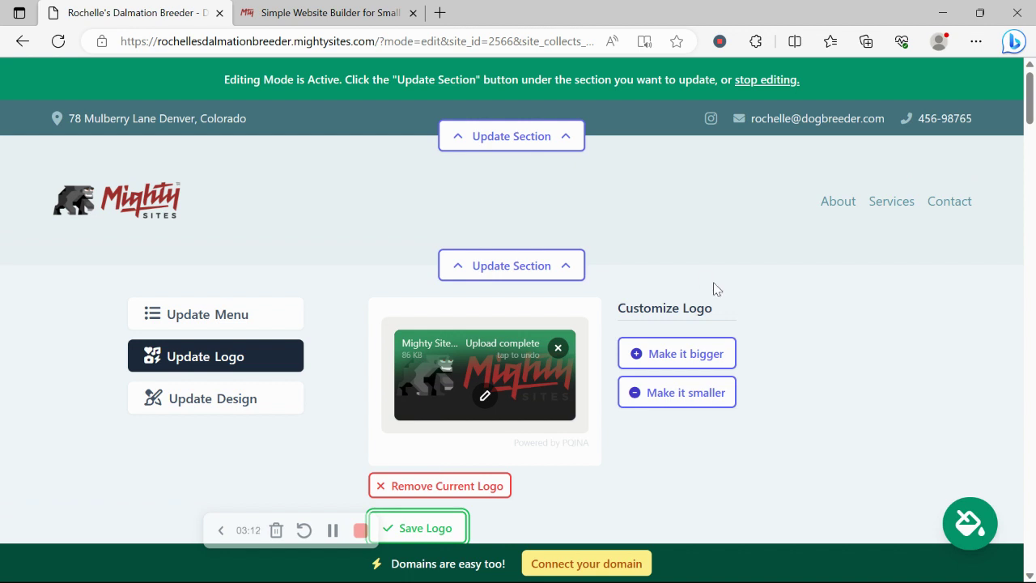
click(703, 393)
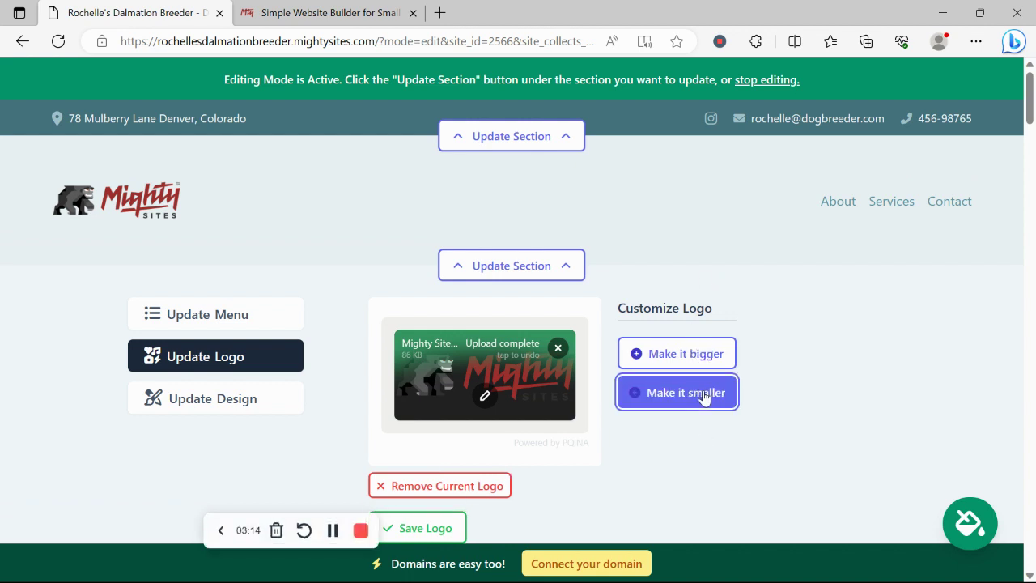
click(704, 353)
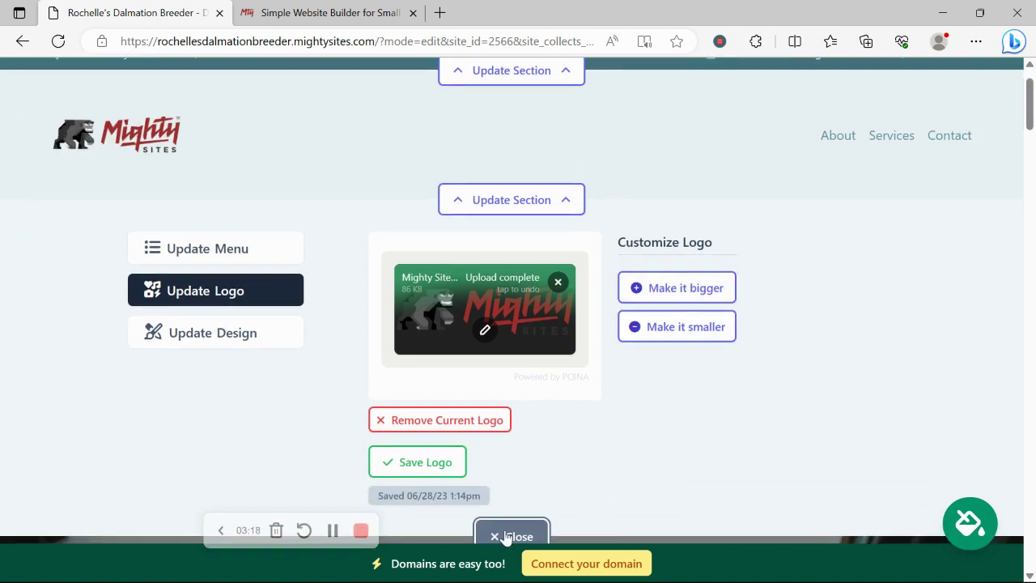
click(509, 534)
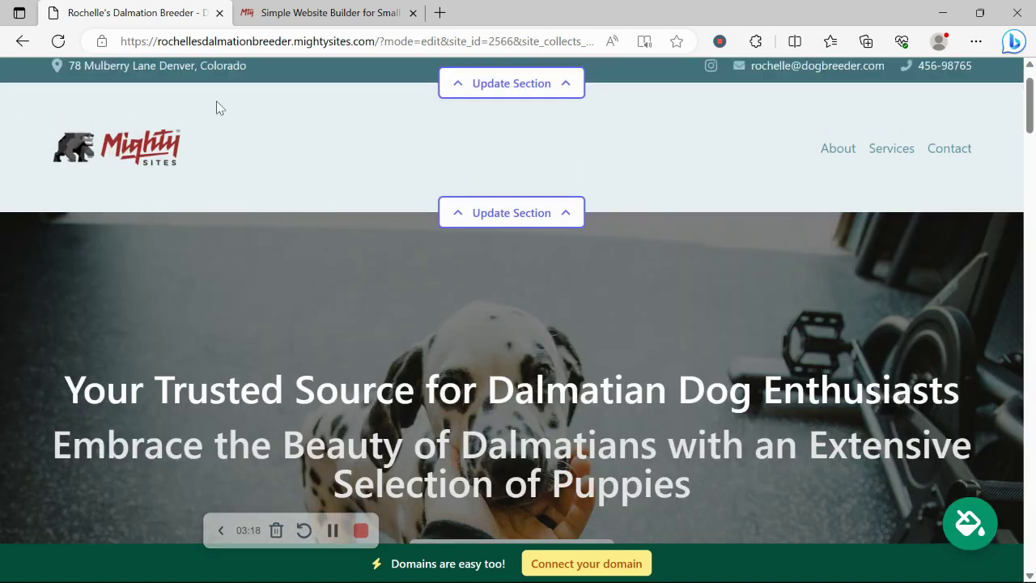
Scroll past the hero image to the Dalmatian breeding-center description and its Contact Us button.
scroll(216, 104, down, 5)
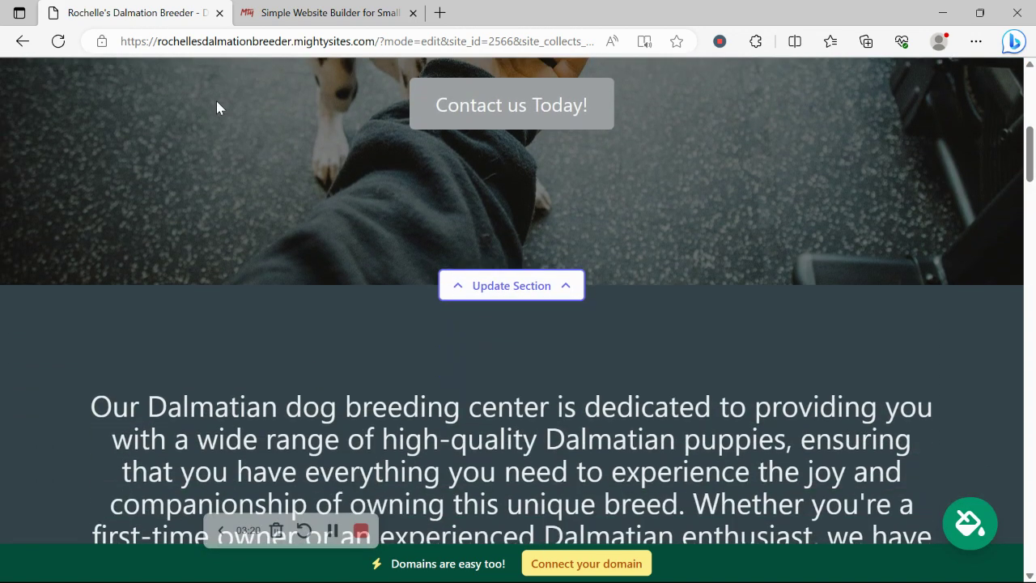
scroll(217, 106, down, 3)
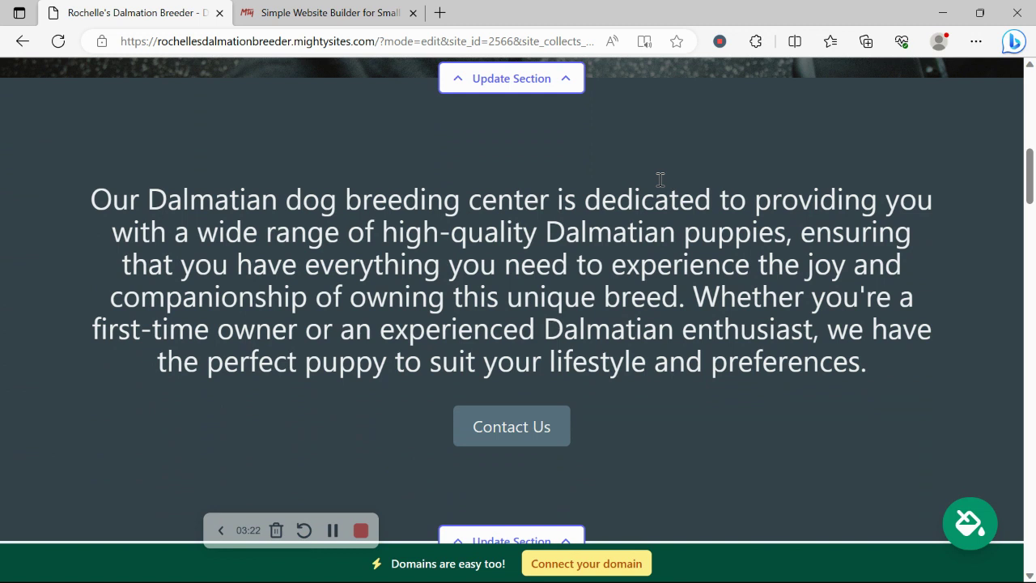
scroll(660, 179, down, 1)
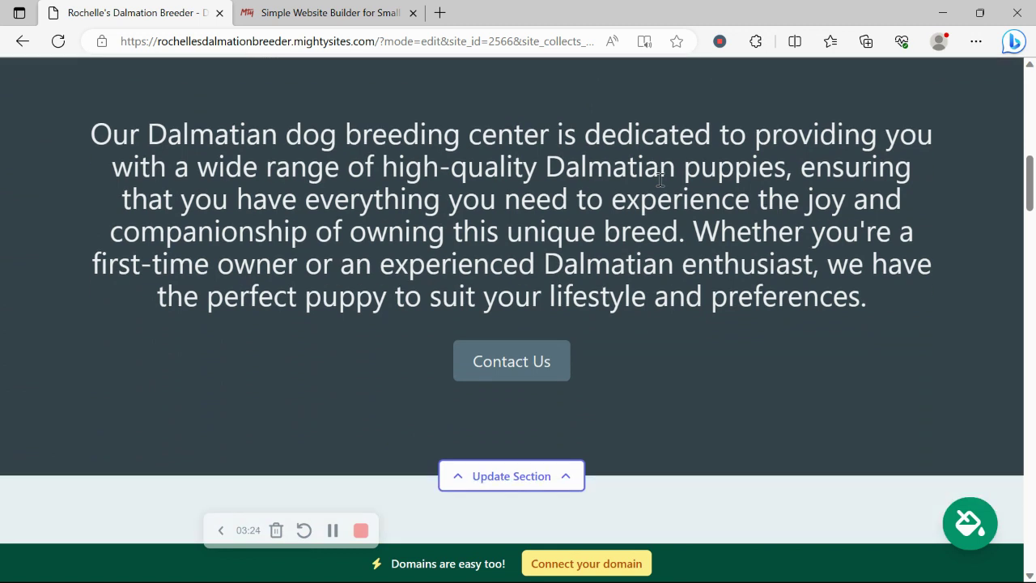
Preview the navy, dark green, cream, blue and olive themes, then apply the light pink and crimson theme.
click(985, 533)
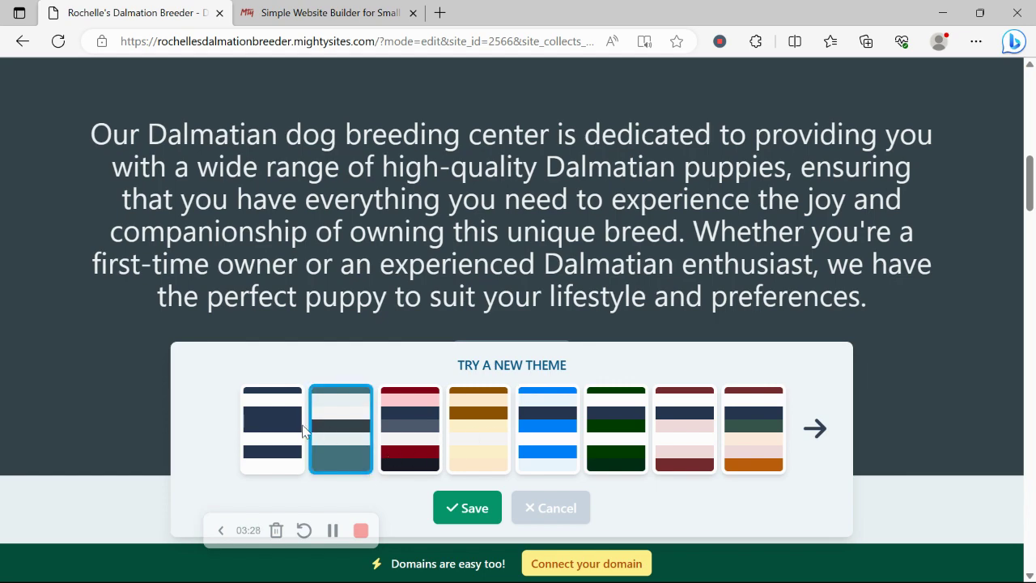
click(300, 432)
click(639, 405)
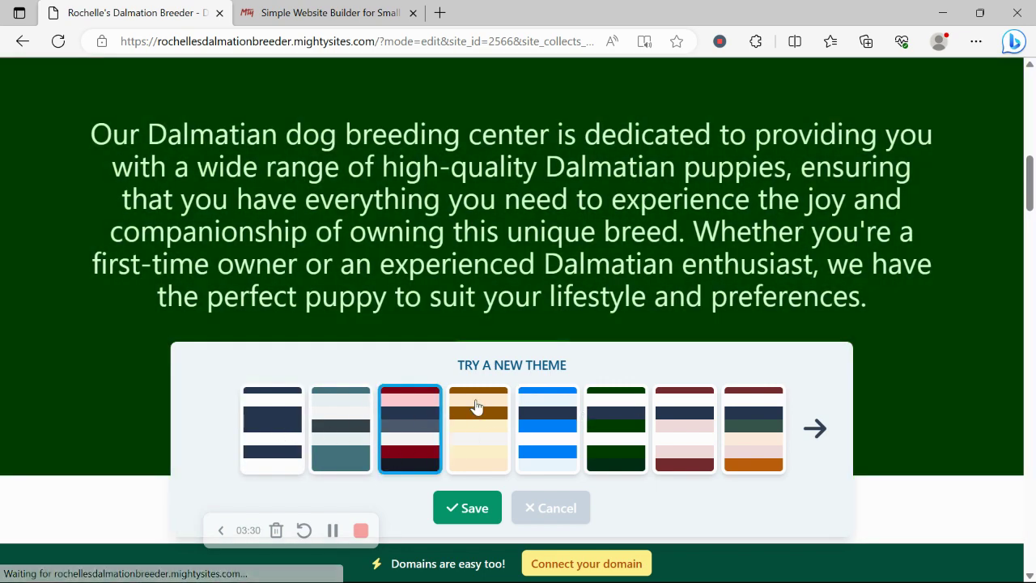
click(475, 405)
click(527, 410)
click(451, 421)
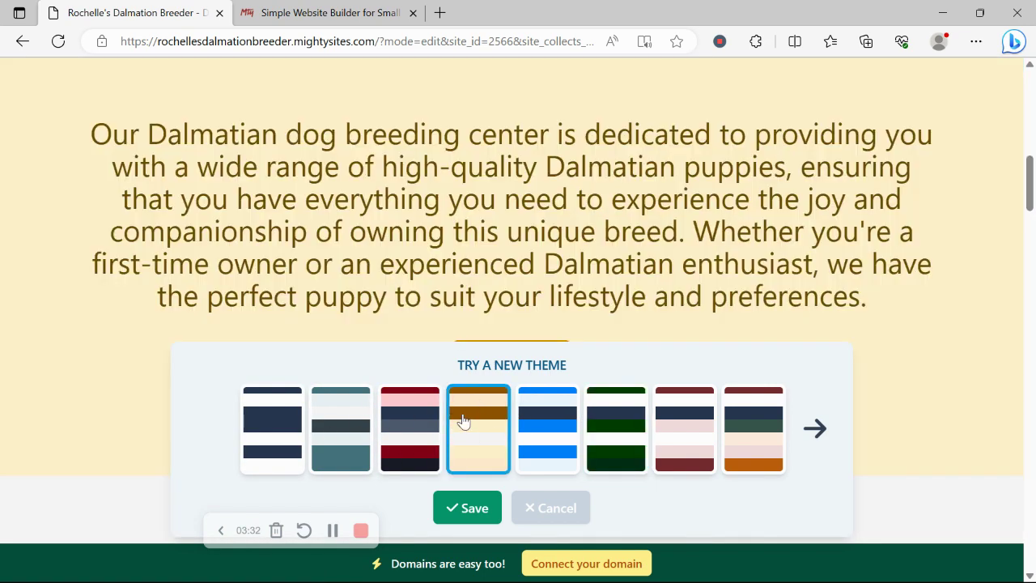
click(819, 415)
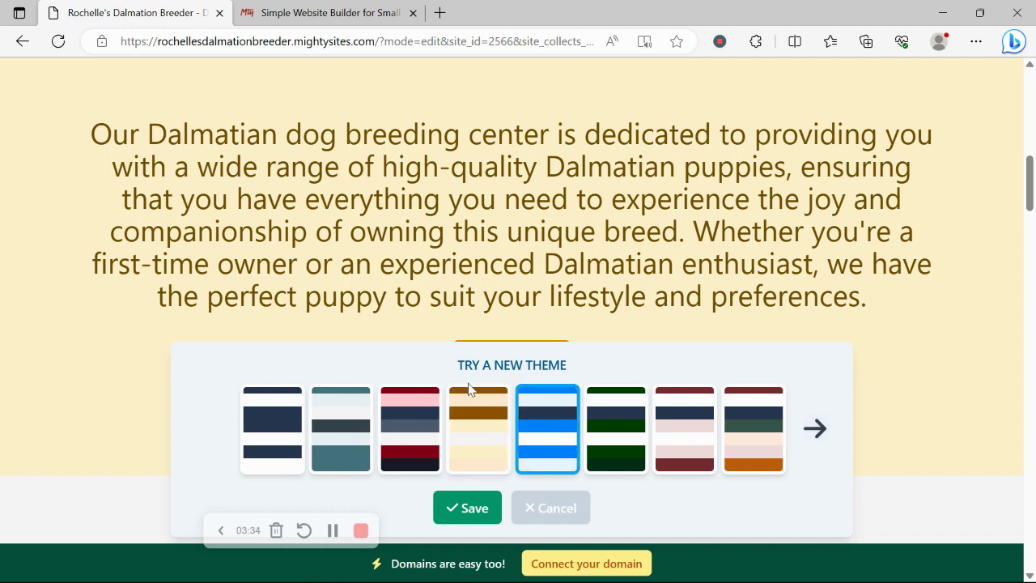
click(565, 431)
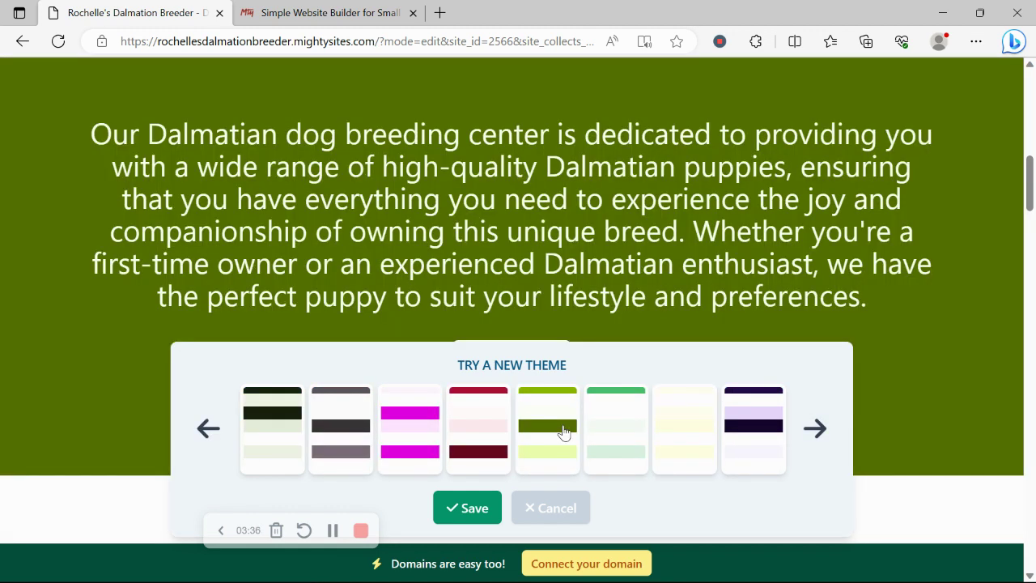
click(495, 432)
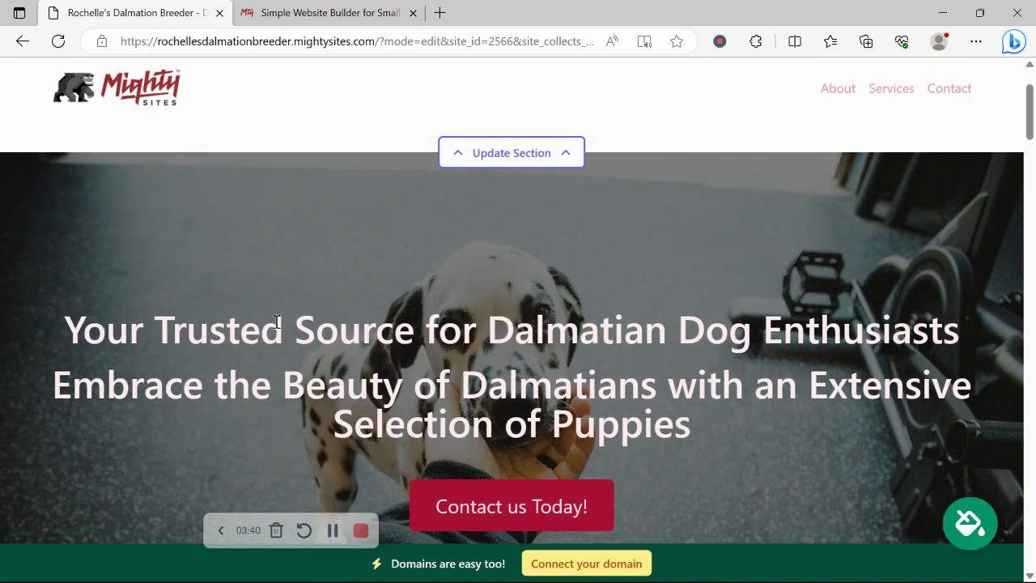
scroll(277, 321, down, 5)
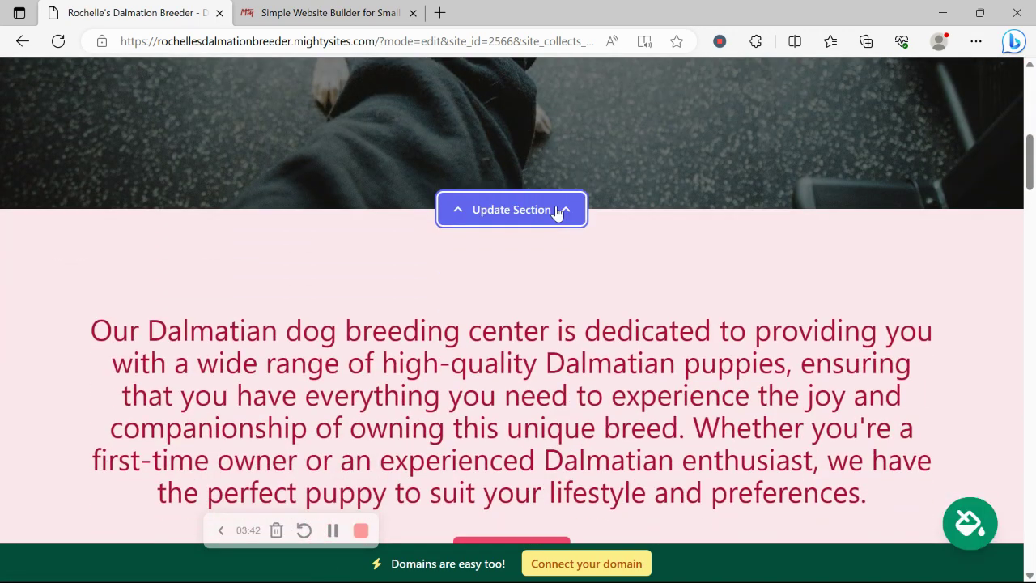
Browse the Unsplash 'Dog Breeder' photos for the hero background, then return to all photo options without applying one.
click(557, 210)
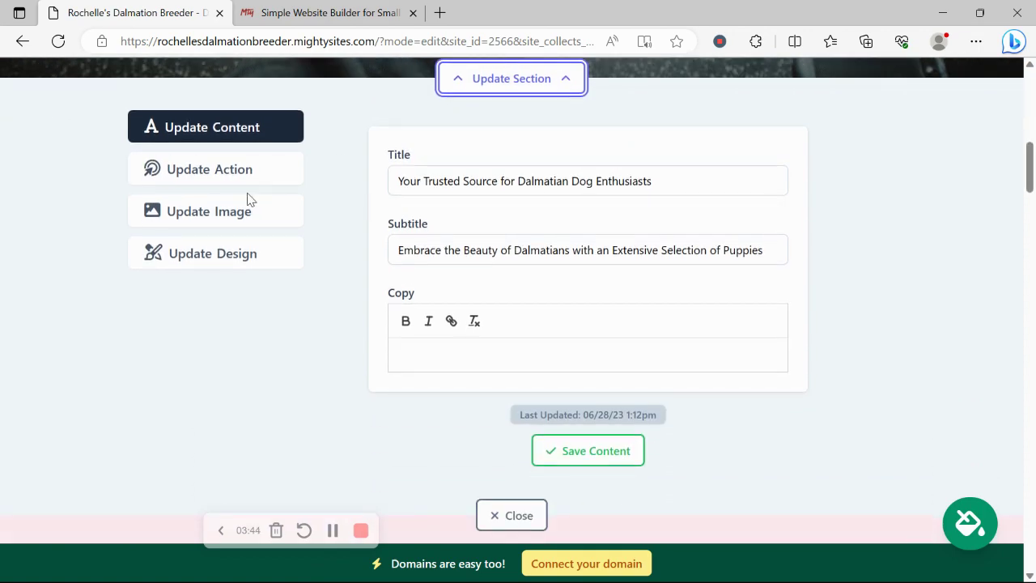
click(257, 216)
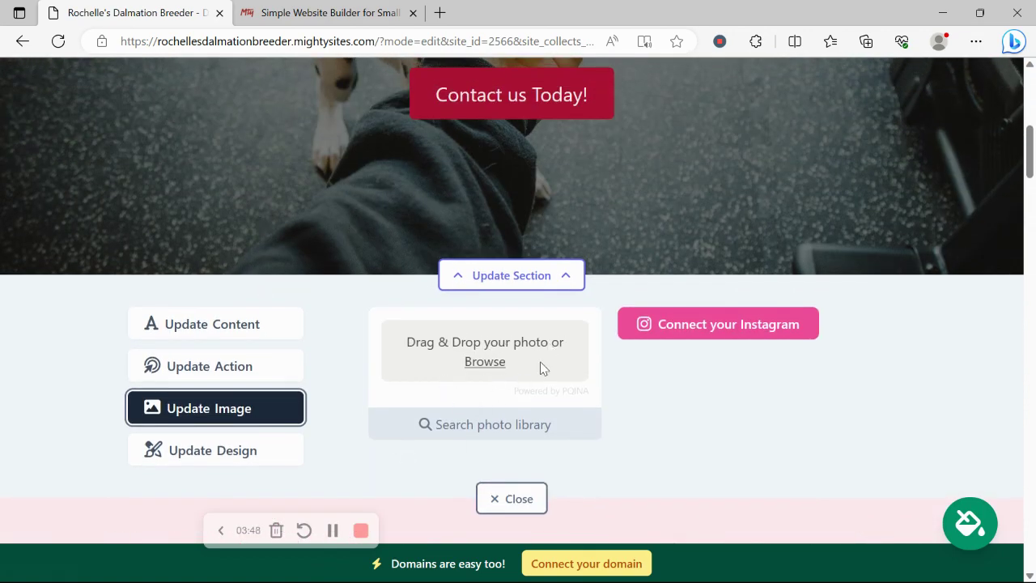
click(479, 437)
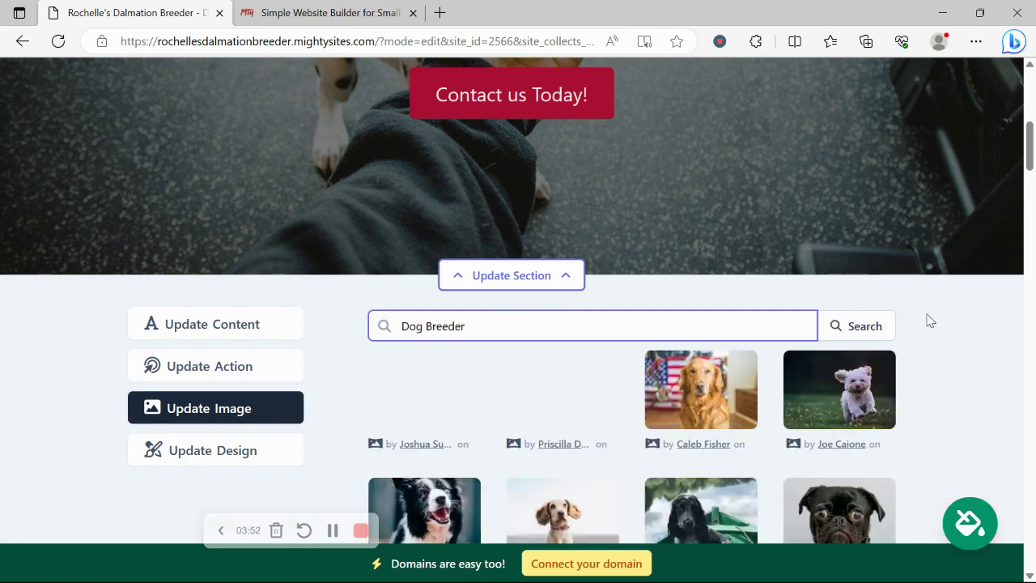
scroll(927, 319, down, 3)
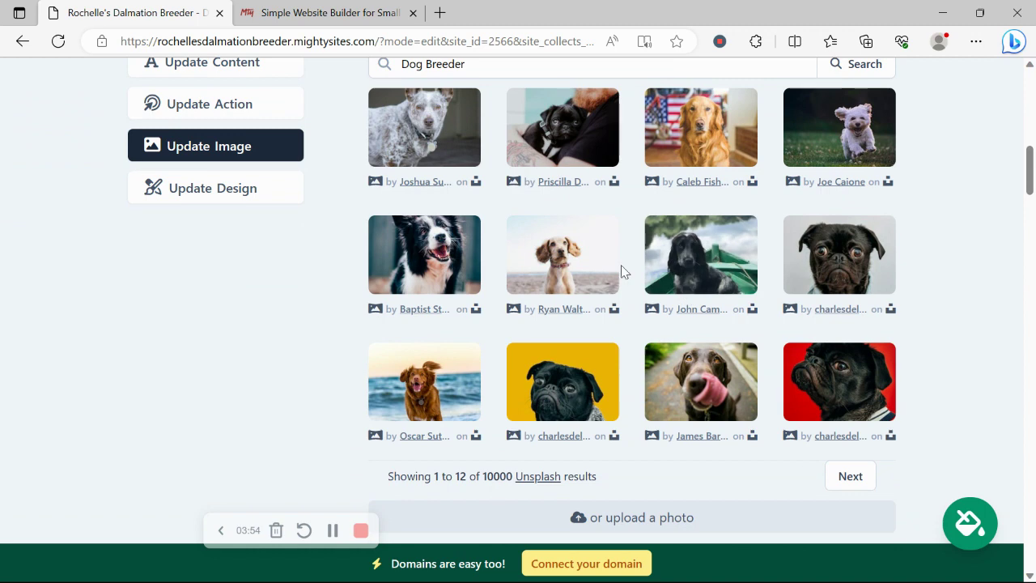
scroll(534, 453, up, 3)
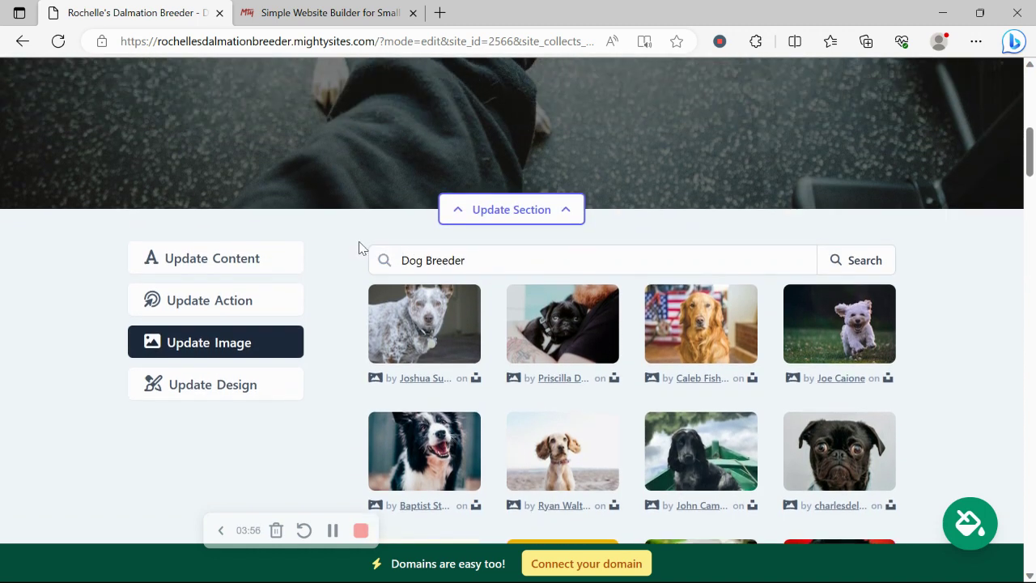
scroll(962, 255, down, 4)
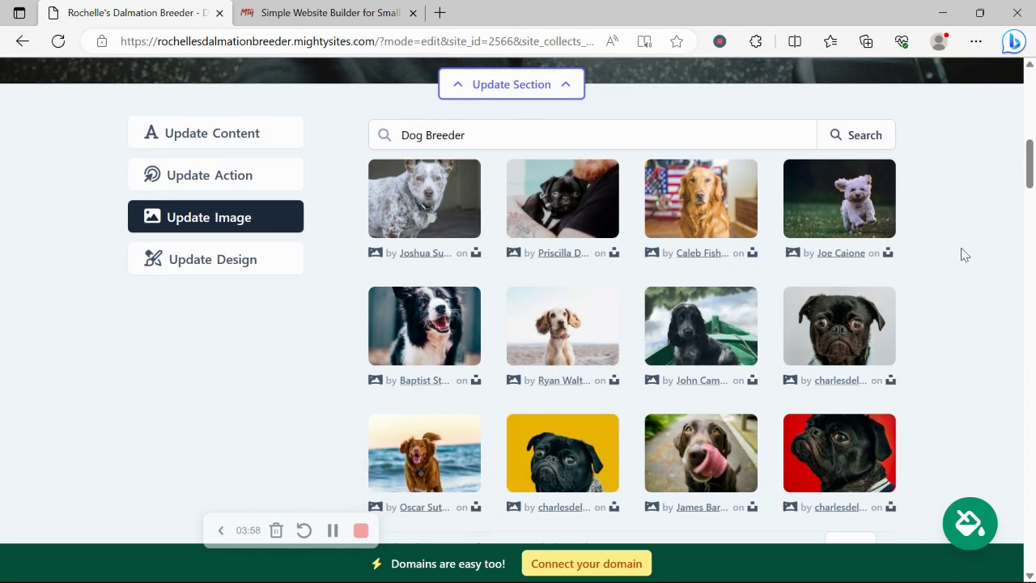
scroll(961, 255, down, 1)
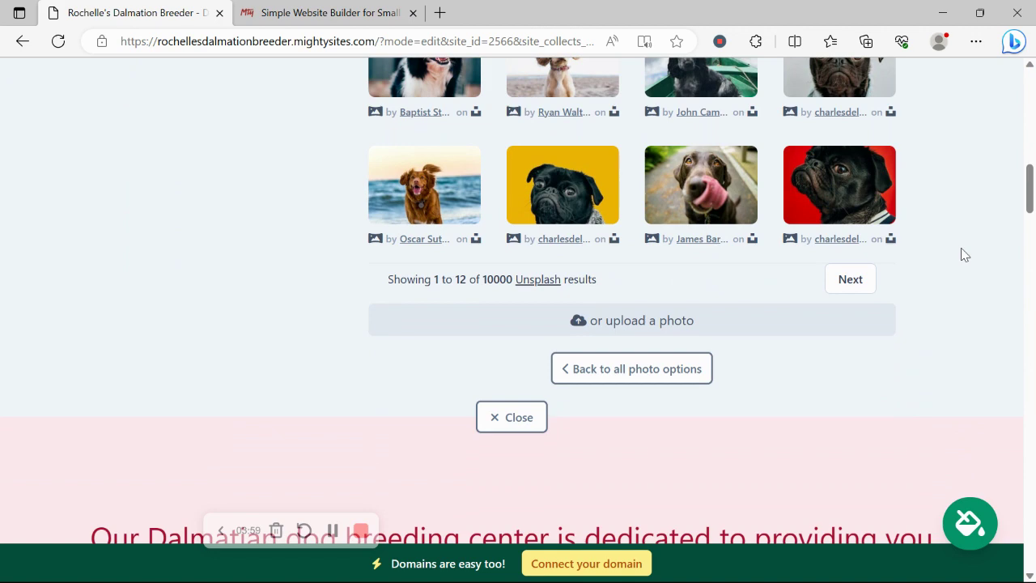
click(615, 374)
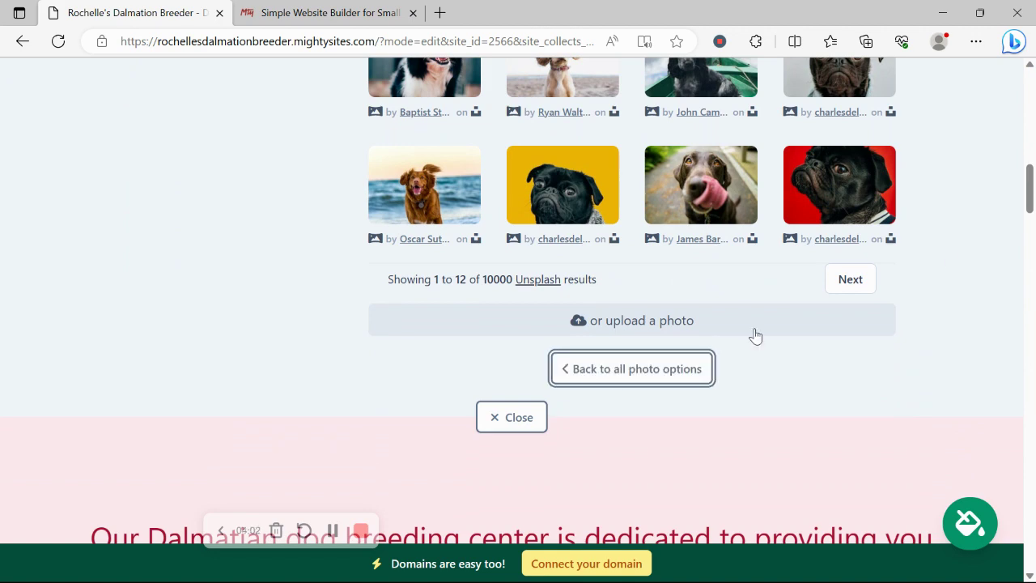
scroll(756, 336, up, 3)
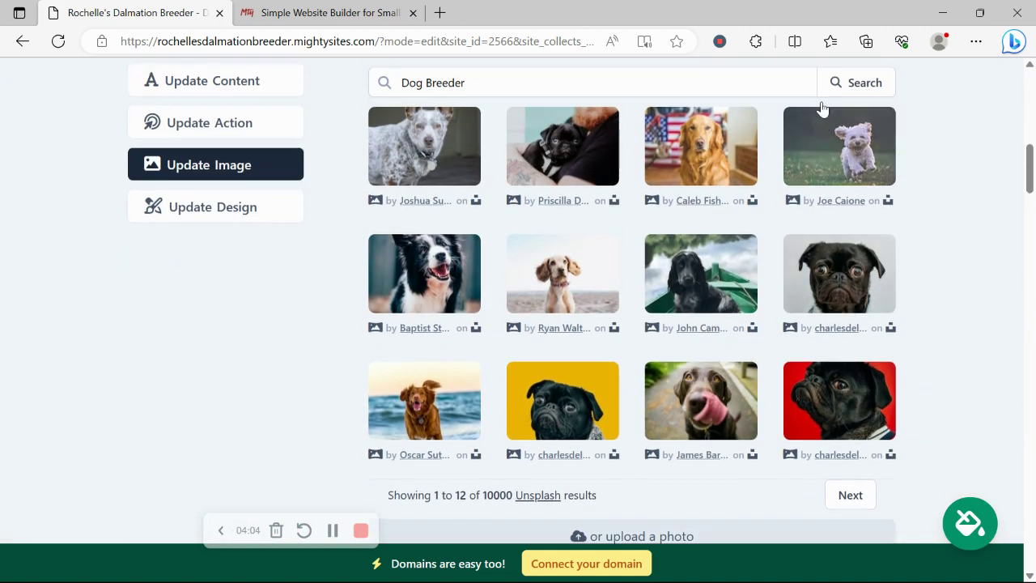
scroll(823, 108, up, 2)
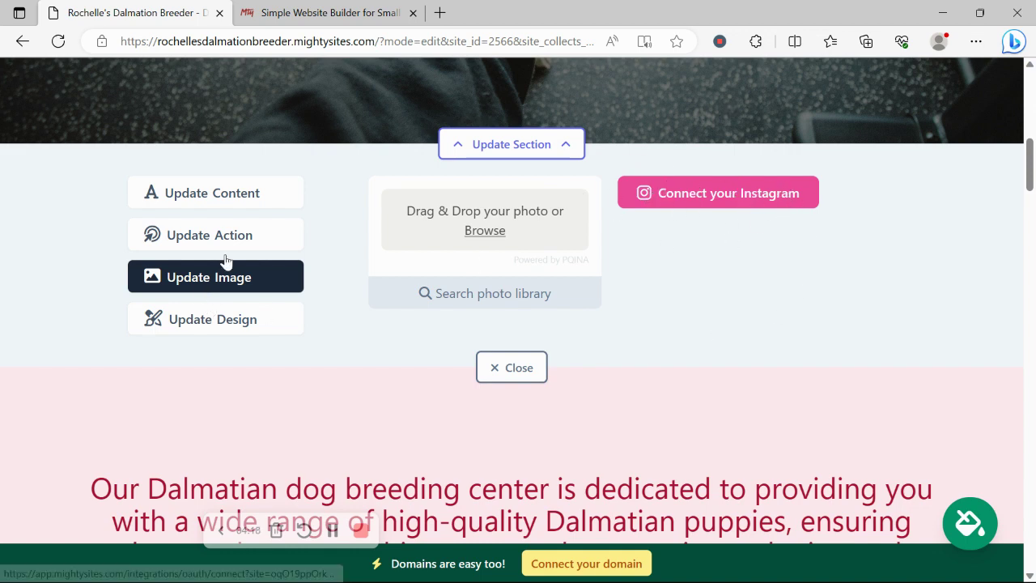
Verify the Contact us Today! button still links to the Home Lead Form section, leaving the link unchanged.
click(262, 233)
scroll(260, 223, up, 3)
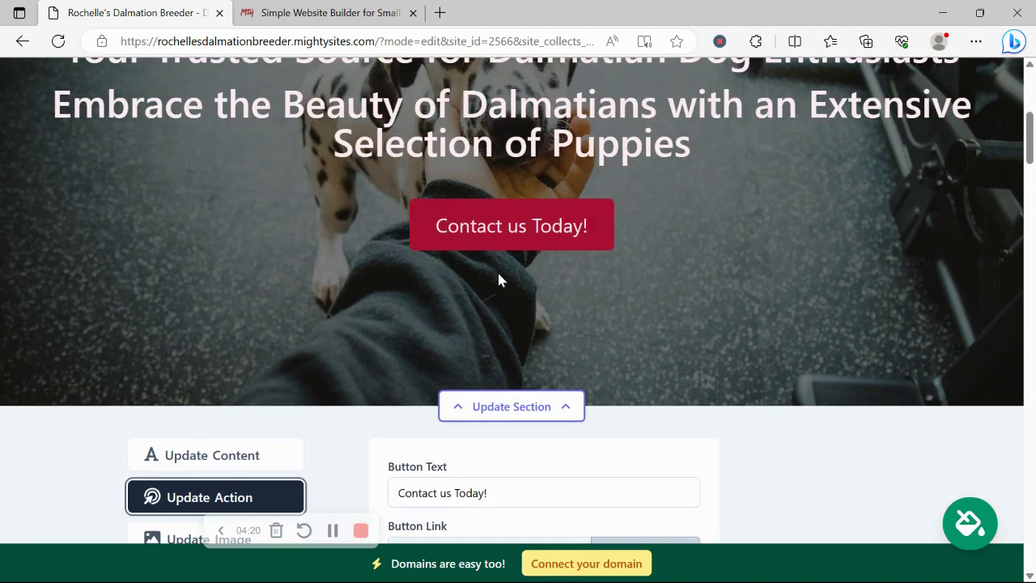
scroll(574, 261, down, 3)
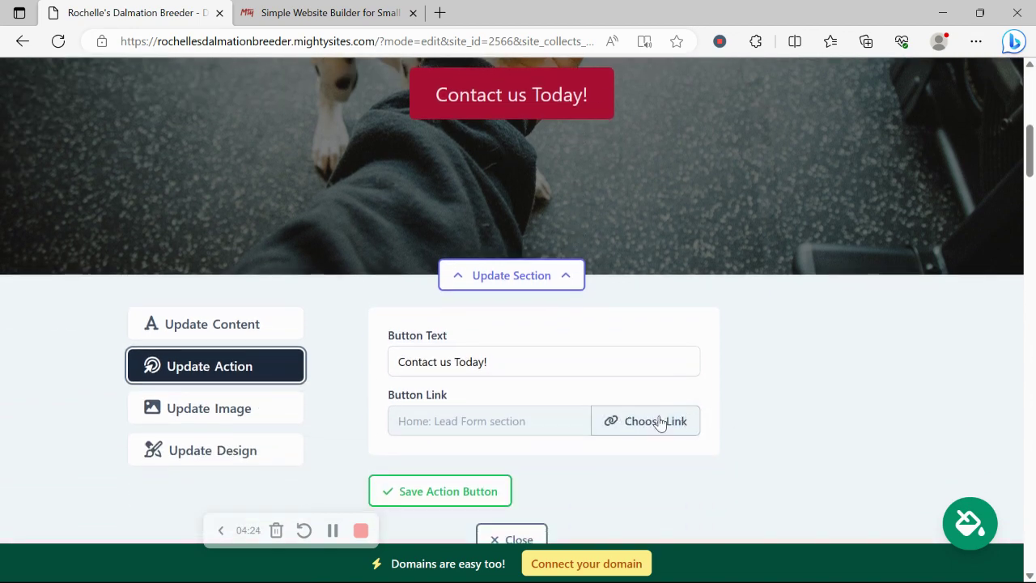
click(654, 419)
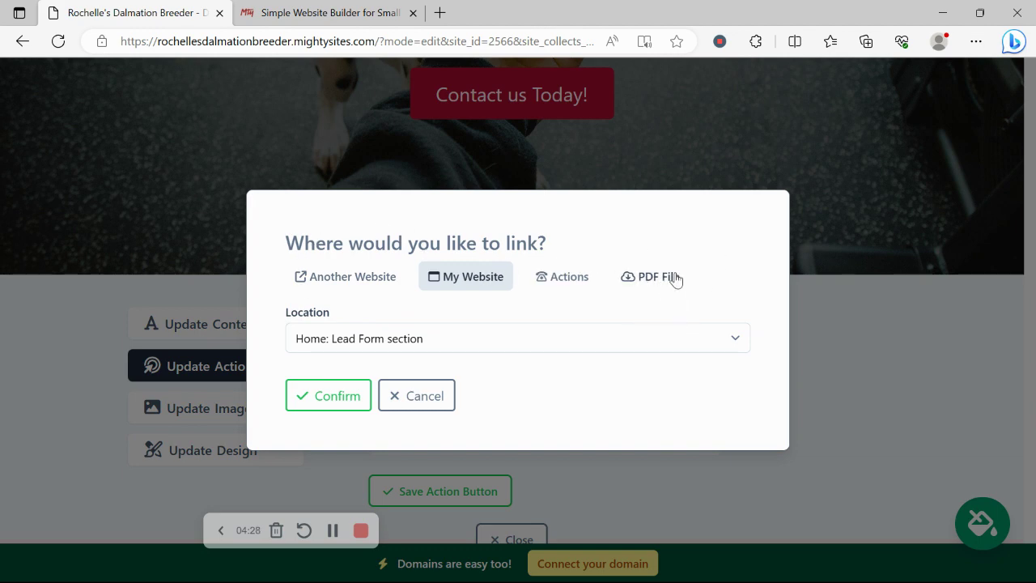
click(412, 403)
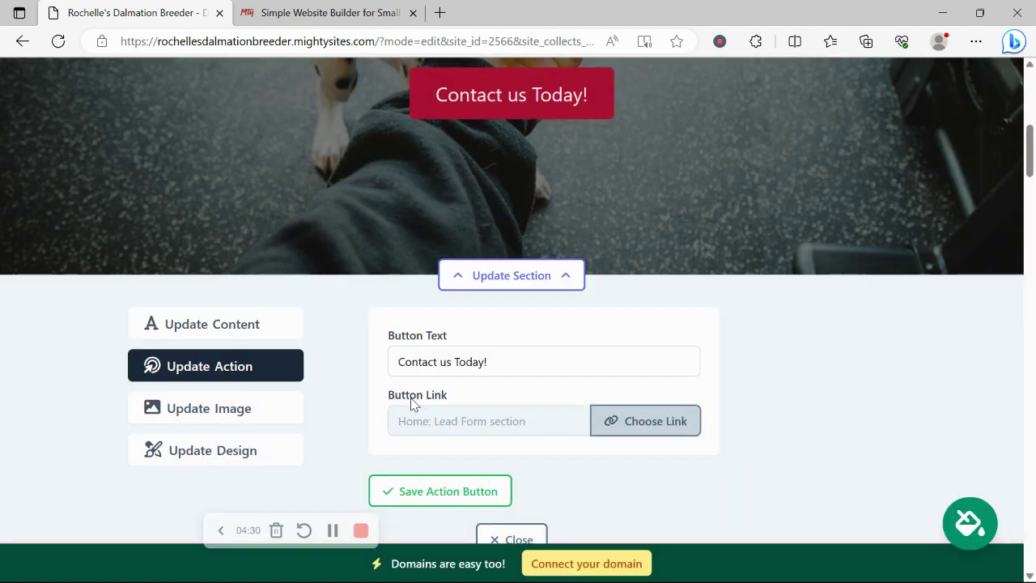
scroll(411, 403, up, 1)
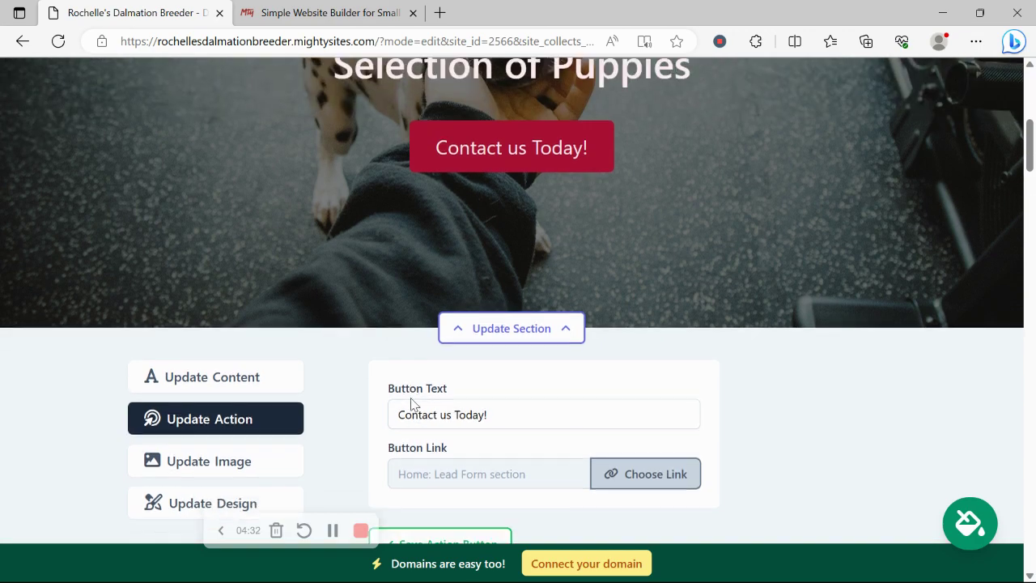
scroll(356, 388, down, 2)
click(248, 270)
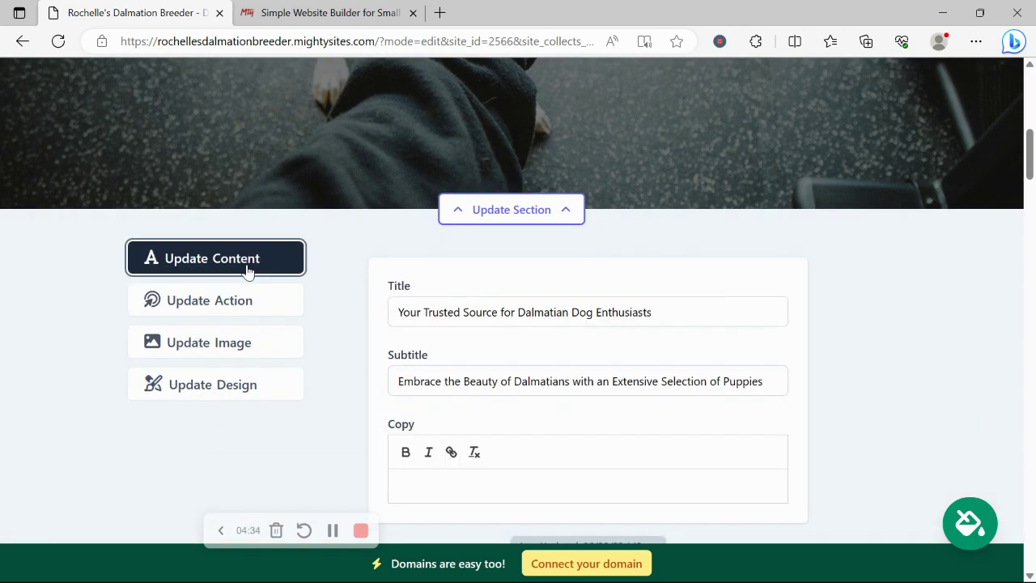
Review the page from the hero text down to the footer's address, phone and Instagram link.
scroll(561, 301, up, 3)
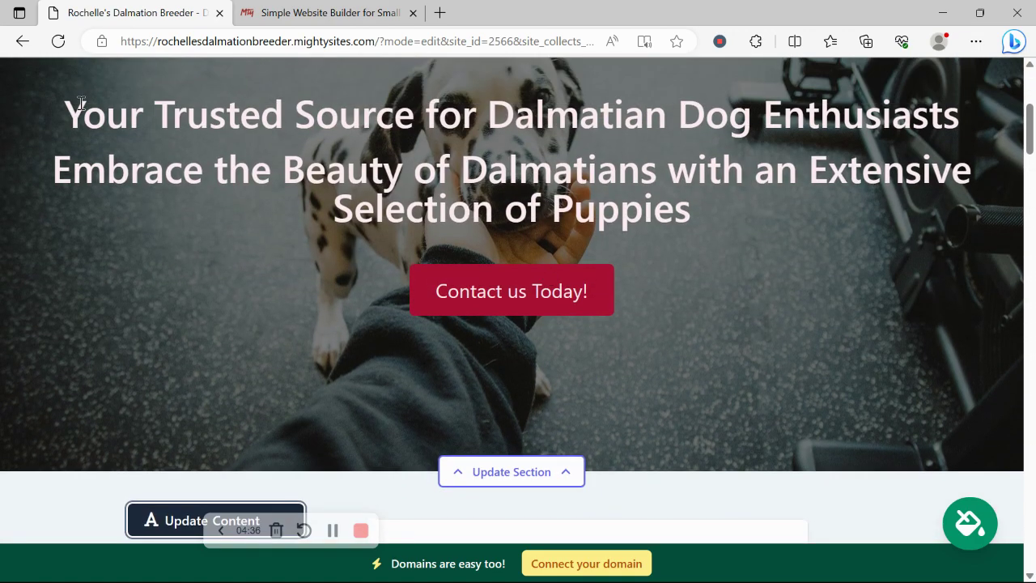
drag(81, 109, 710, 234)
click(701, 369)
scroll(701, 369, down, 6)
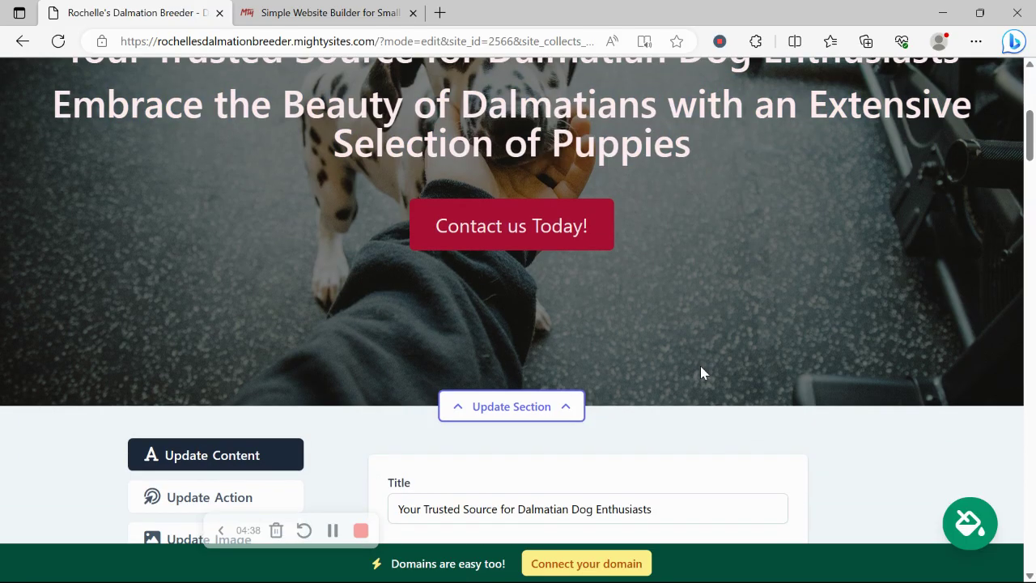
scroll(701, 369, down, 10)
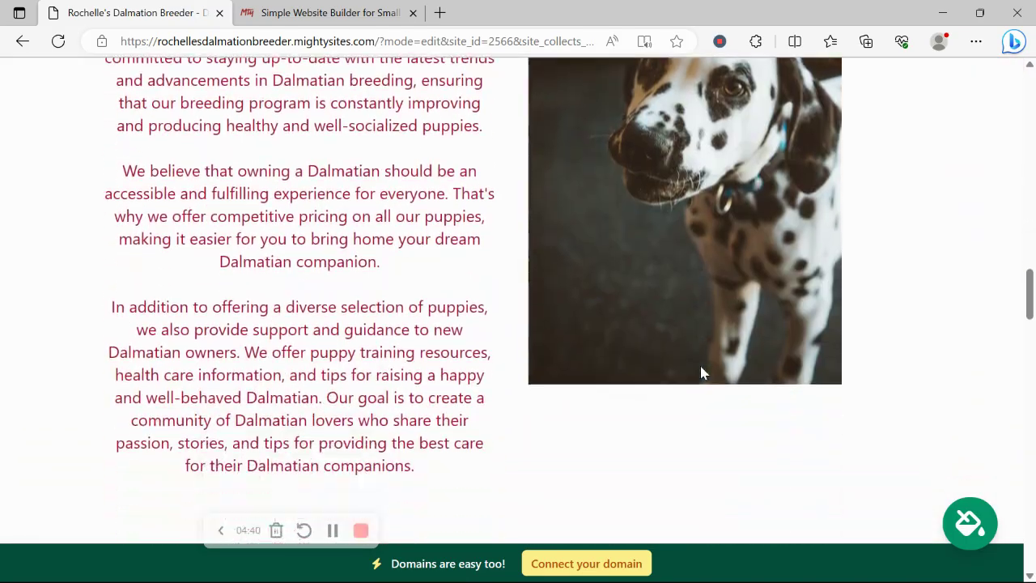
scroll(701, 369, down, 15)
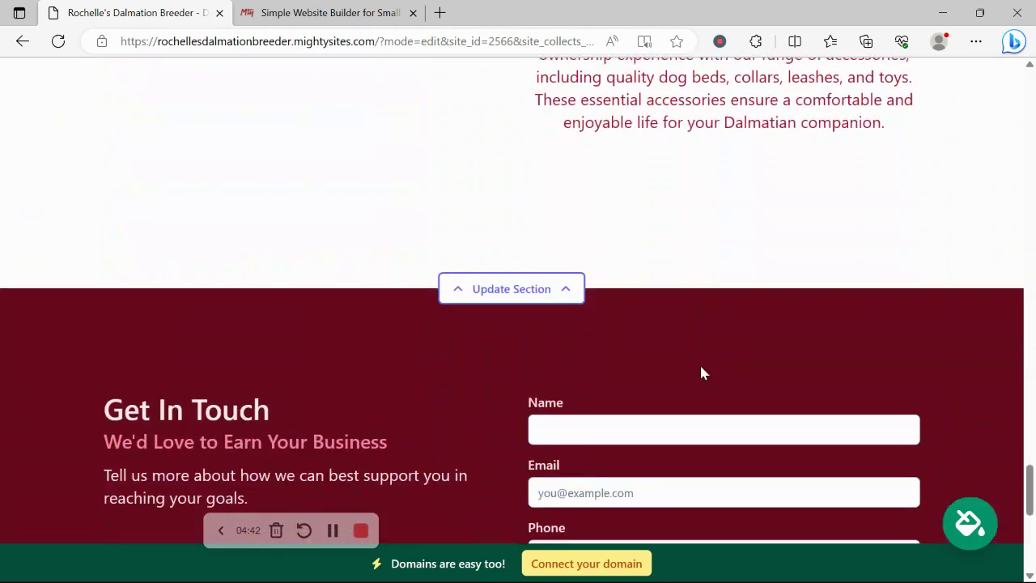
scroll(702, 366, down, 2)
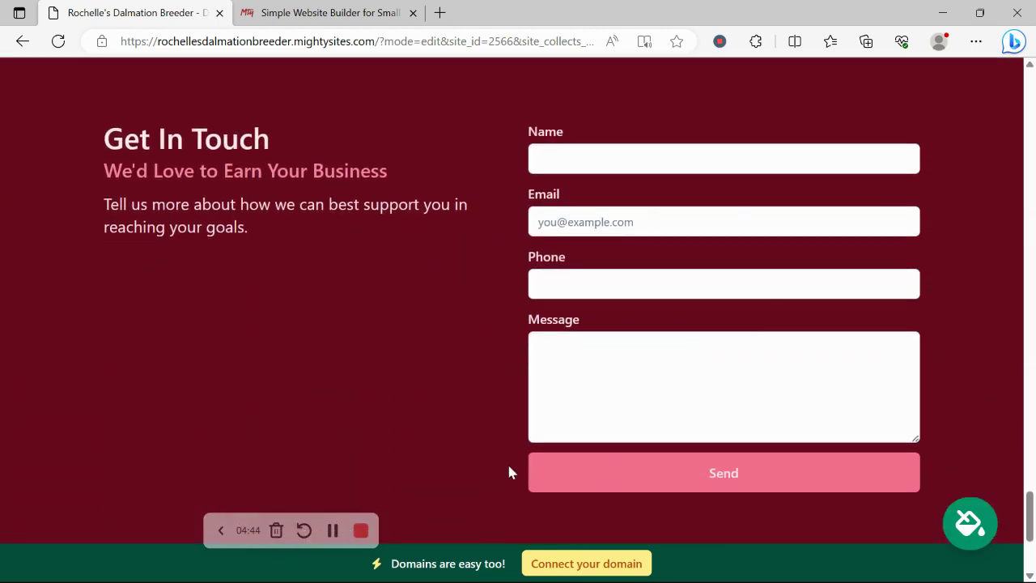
scroll(671, 132, down, 1)
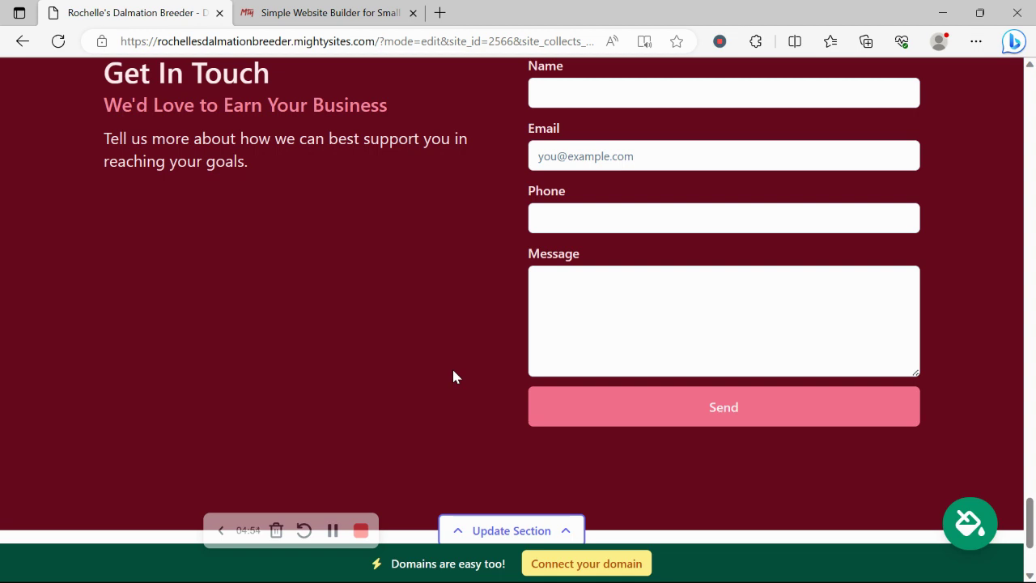
Start connecting a domain from the bottom banner's 'Connect your domain' option.
scroll(359, 295, up, 2)
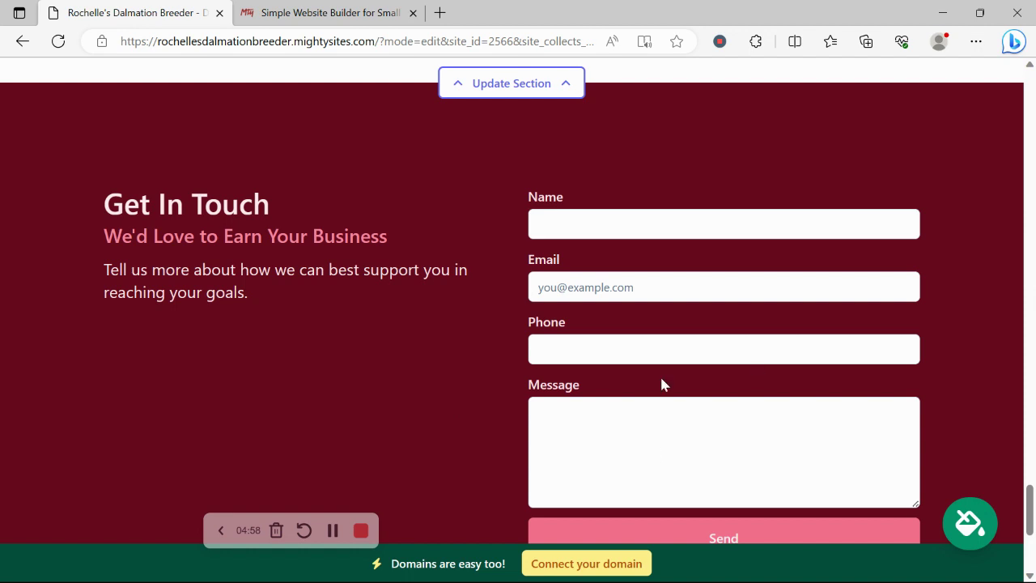
scroll(661, 384, down, 4)
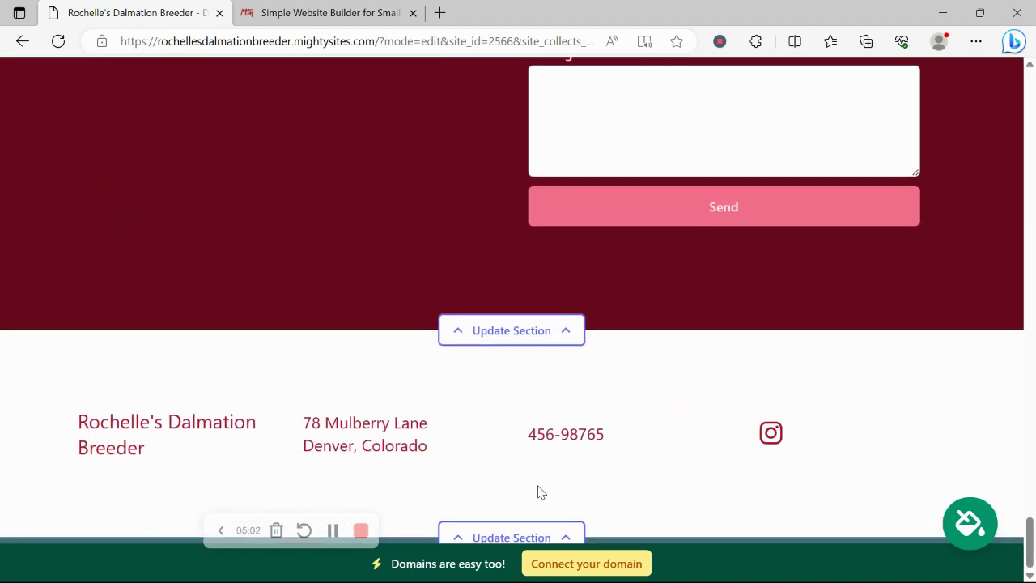
click(589, 565)
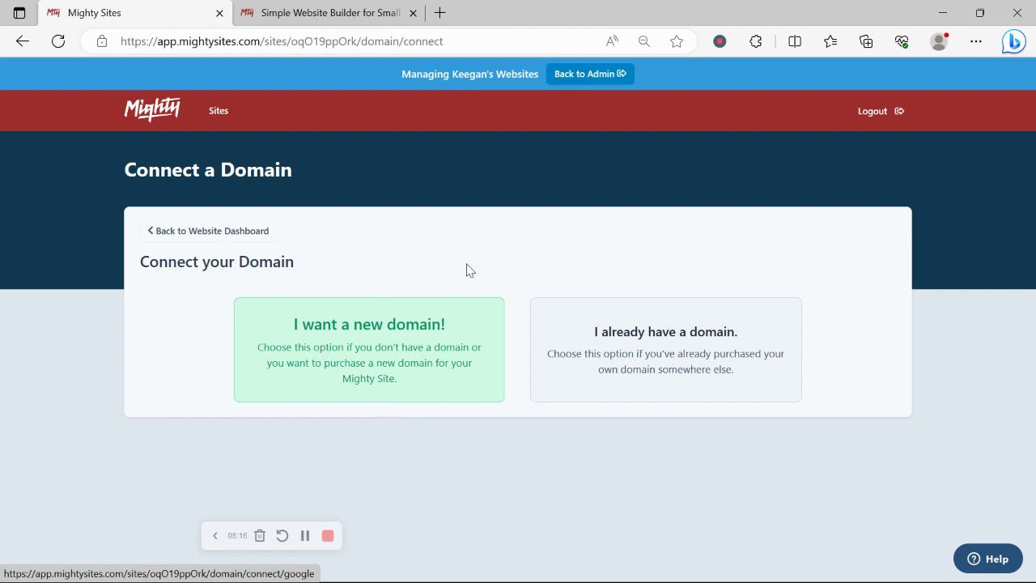
Return to the Website Dashboard and view the live mightysites.com breeder site in a new tab.
click(242, 237)
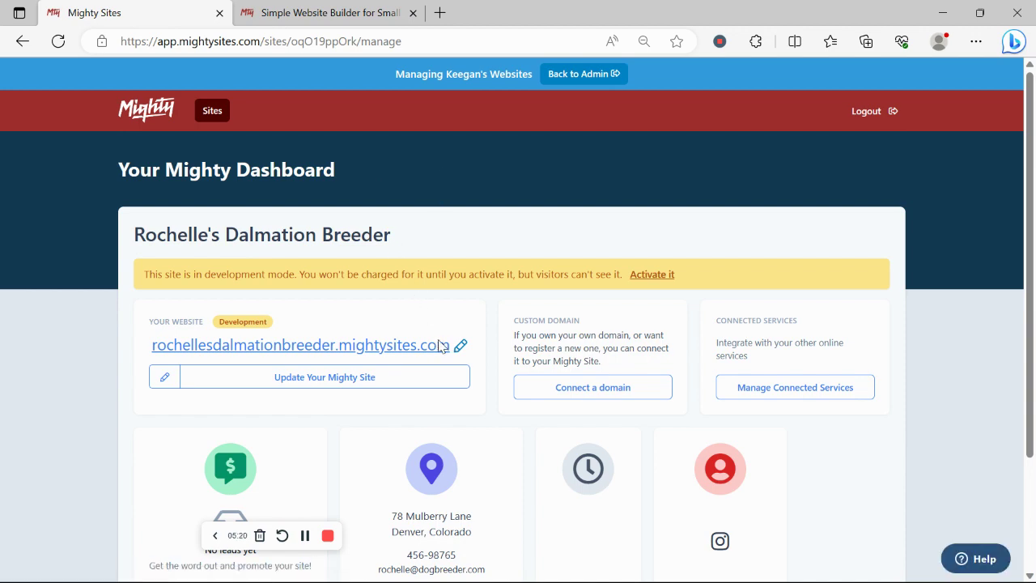
click(438, 345)
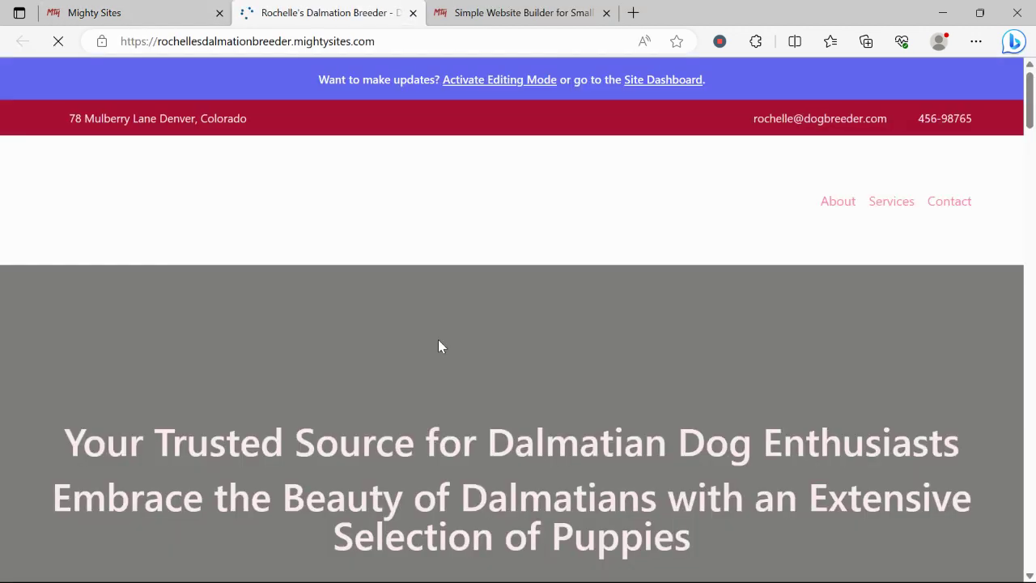
scroll(438, 345, down, 3)
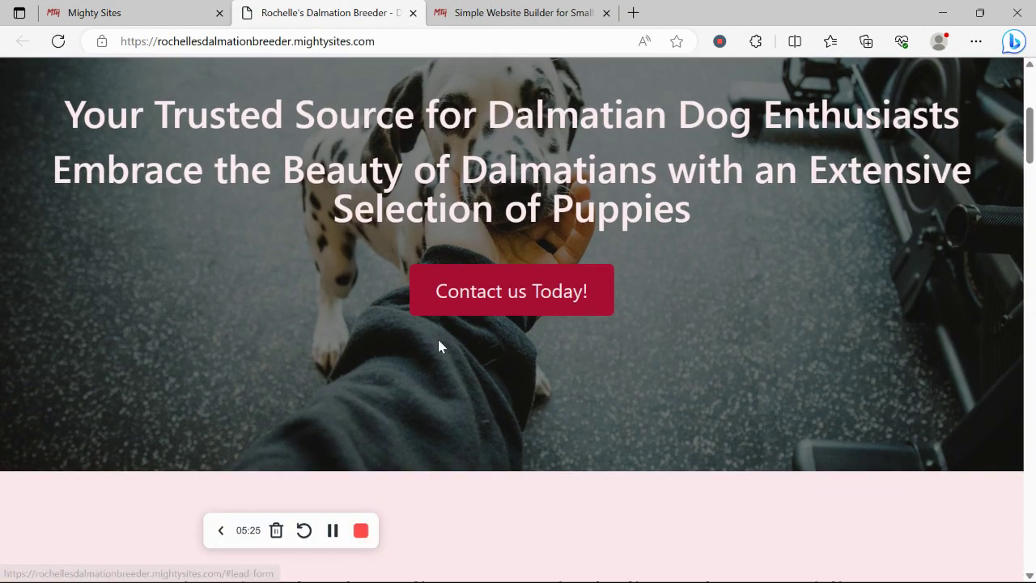